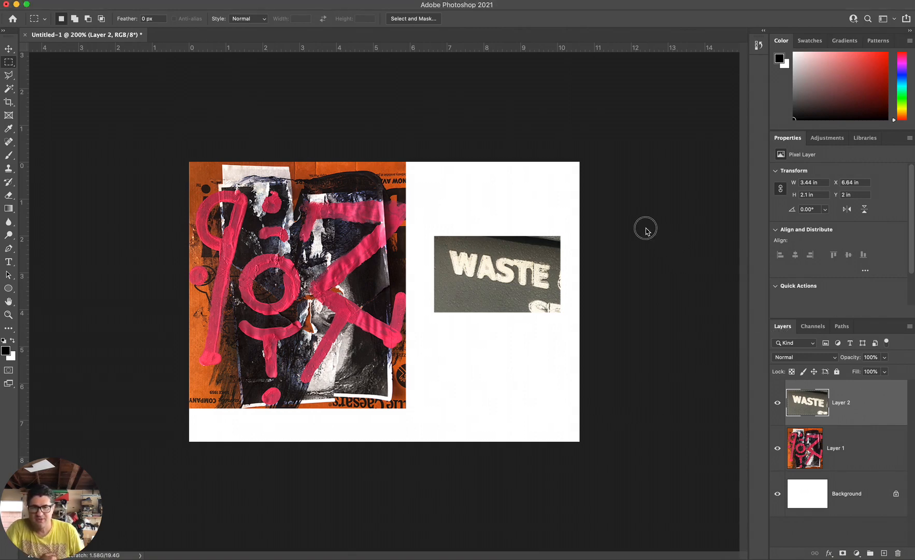
Select the WASTE photo with a rectangular marquee and define it as a brush preset named "waste brush".
{"action": "left_click_drag", "start_coordinate": [781, 327], "coordinate": [599, 131]}
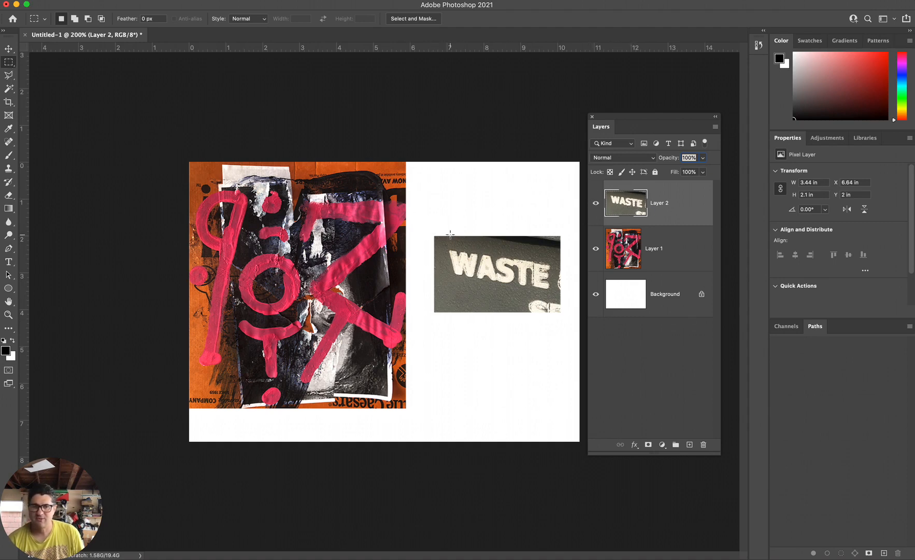
{"action": "left_click_drag", "start_coordinate": [433, 235], "coordinate": [560, 313]}
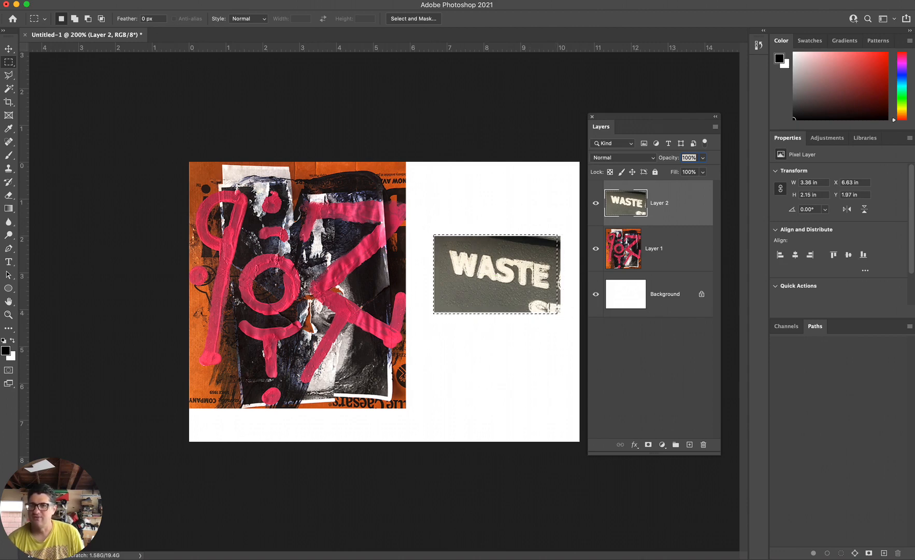
{"action": "left_click", "coordinate": [94, 0]}
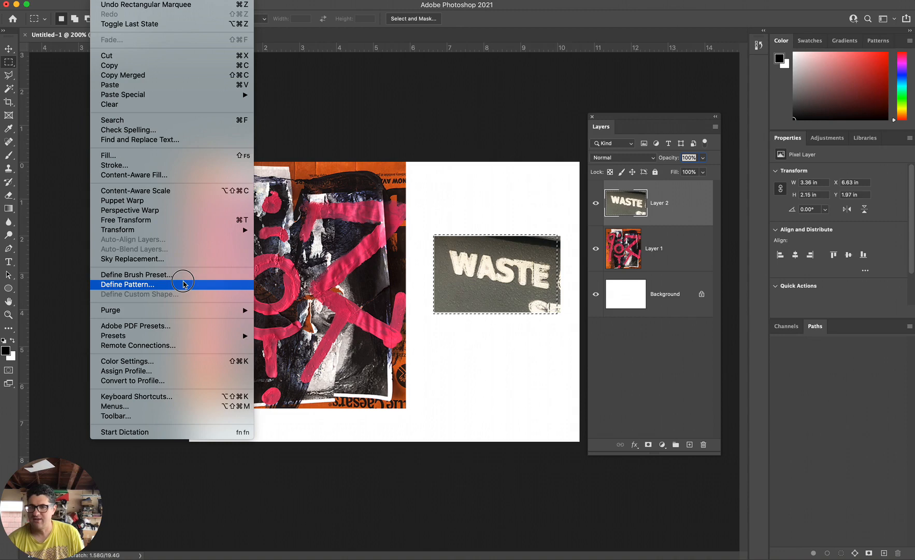
{"action": "left_click", "coordinate": [182, 278]}
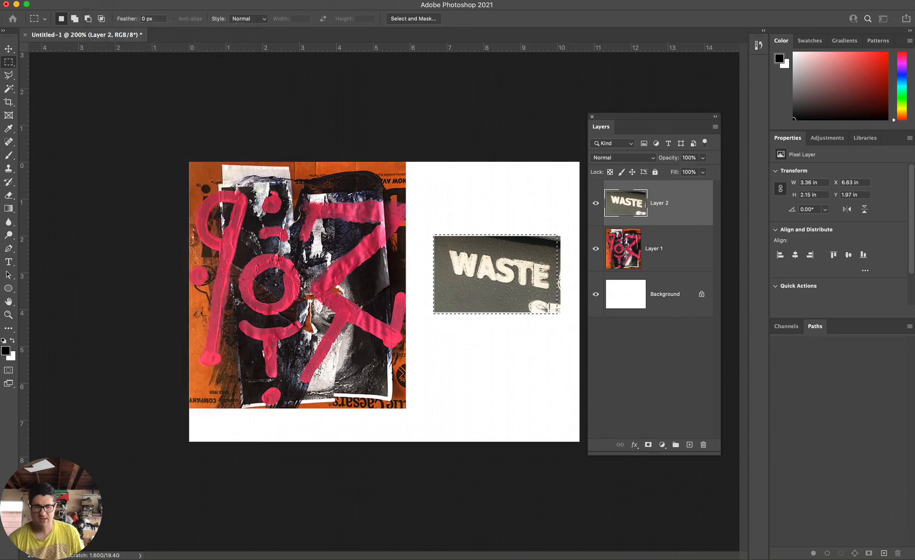
{"action": "mouse_move", "coordinate": [534, 401]}
{"action": "left_mouse_down"}
{"action": "mouse_move", "coordinate": [321, 200]}
{"action": "mouse_move", "coordinate": [255, 93]}
{"action": "left_mouse_up"}
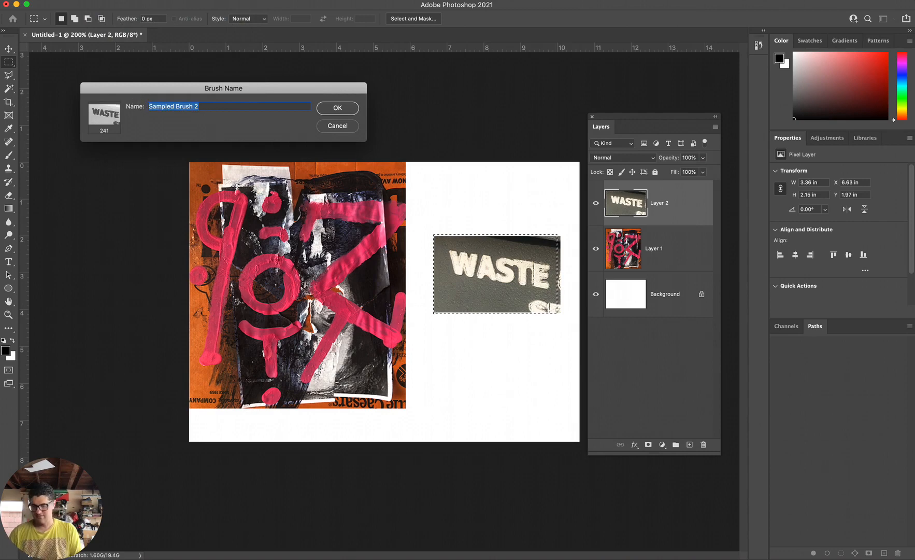
{"action": "type", "text": "waste brush"}
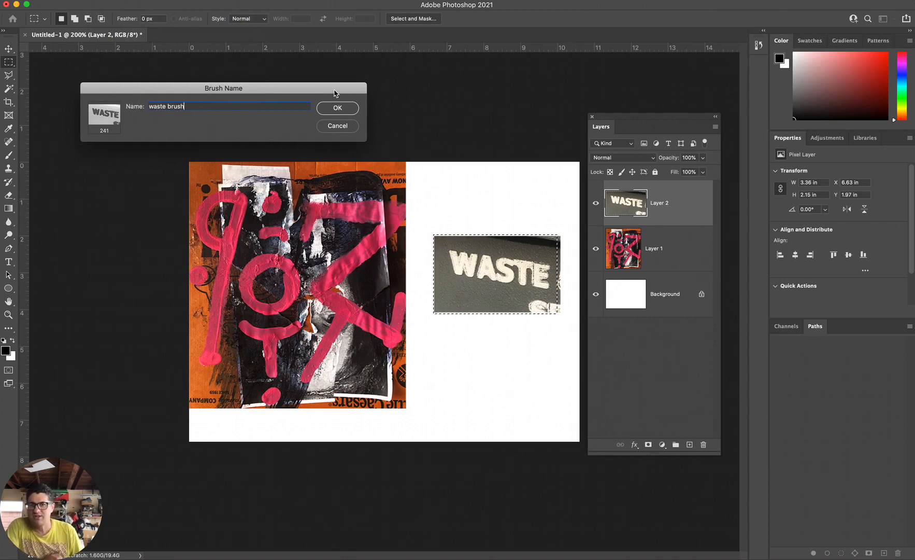
{"action": "left_click", "coordinate": [337, 108]}
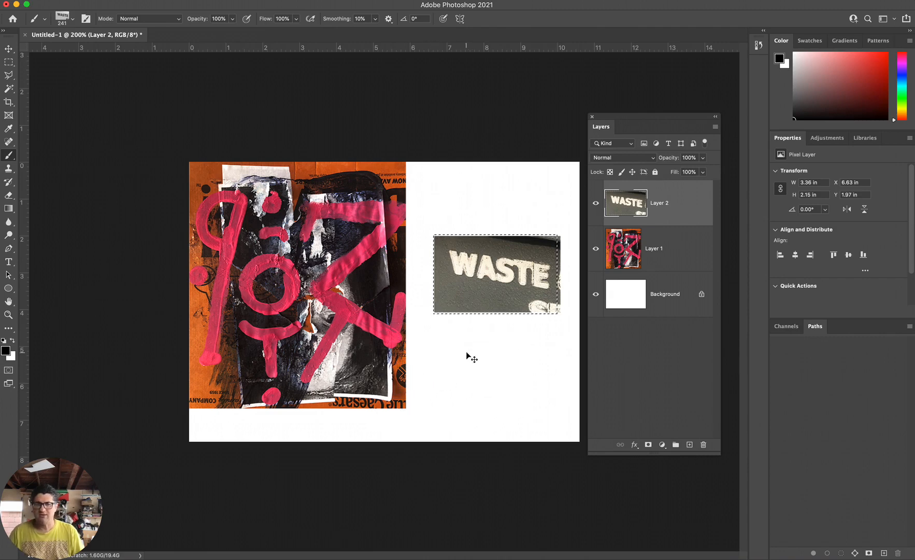
Deselect and try stamping the waste brush on the white area below the photo, undoing each stamp.
{"action": "key", "text": "super+d"}
{"action": "left_click", "coordinate": [496, 378]}
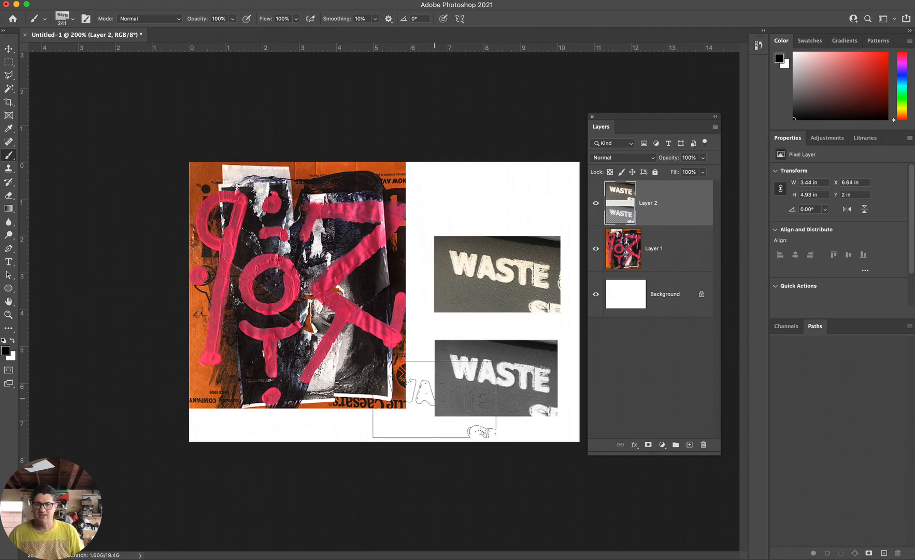
{"action": "key", "text": "super+z"}
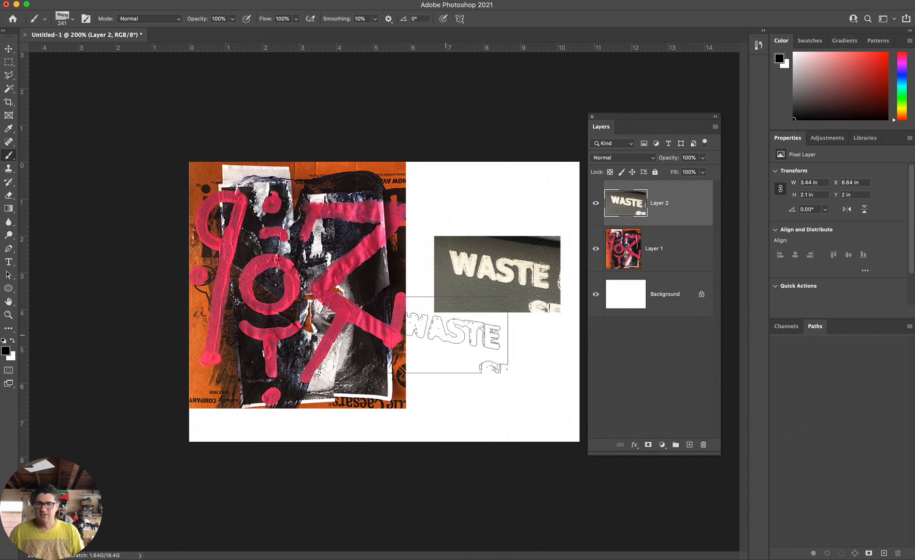
{"action": "key", "text": "super+equal"}
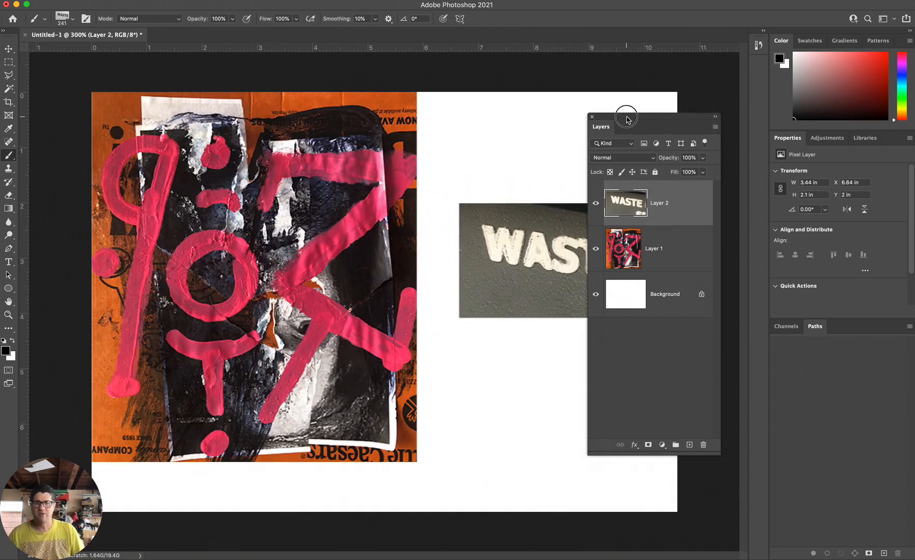
{"action": "mouse_move", "coordinate": [625, 120]}
{"action": "left_mouse_down"}
{"action": "mouse_move", "coordinate": [773, 122]}
{"action": "mouse_move", "coordinate": [722, 121]}
{"action": "left_mouse_up"}
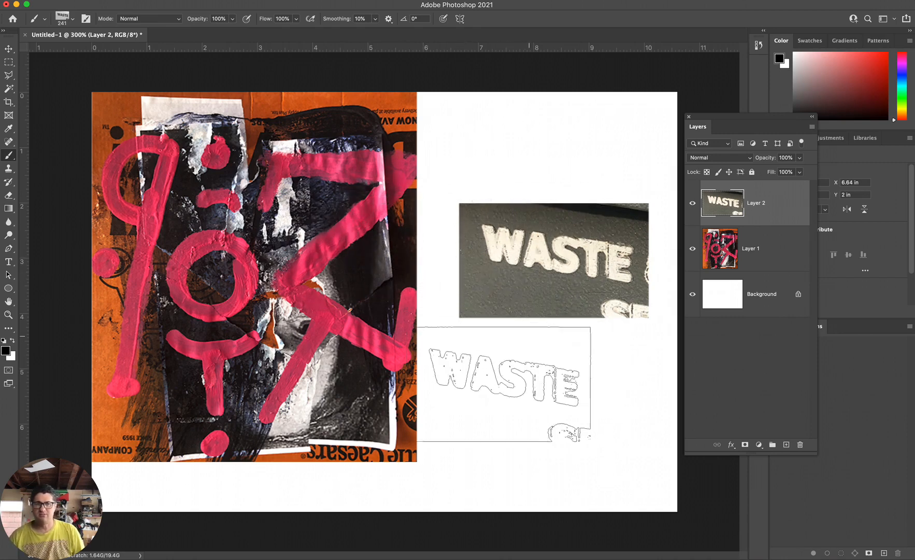
{"action": "left_click", "coordinate": [540, 409]}
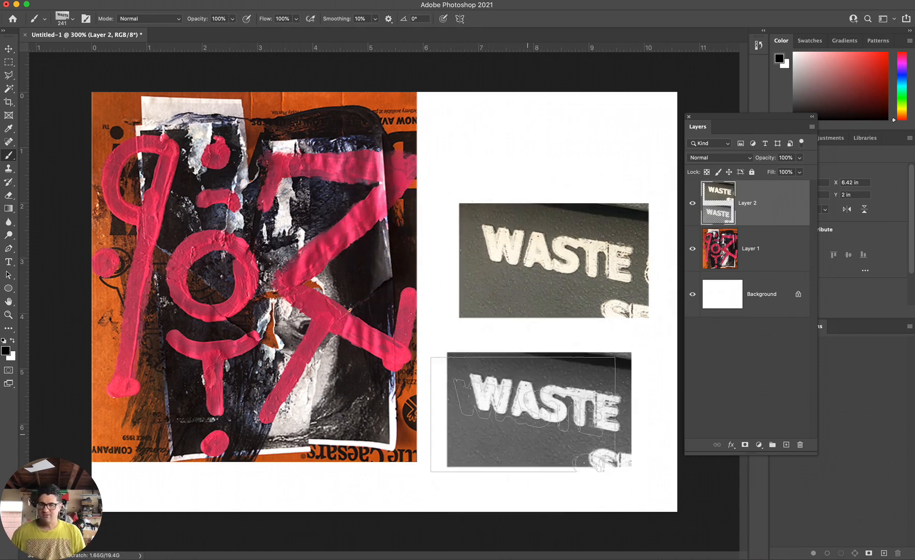
{"action": "key", "text": "super+z"}
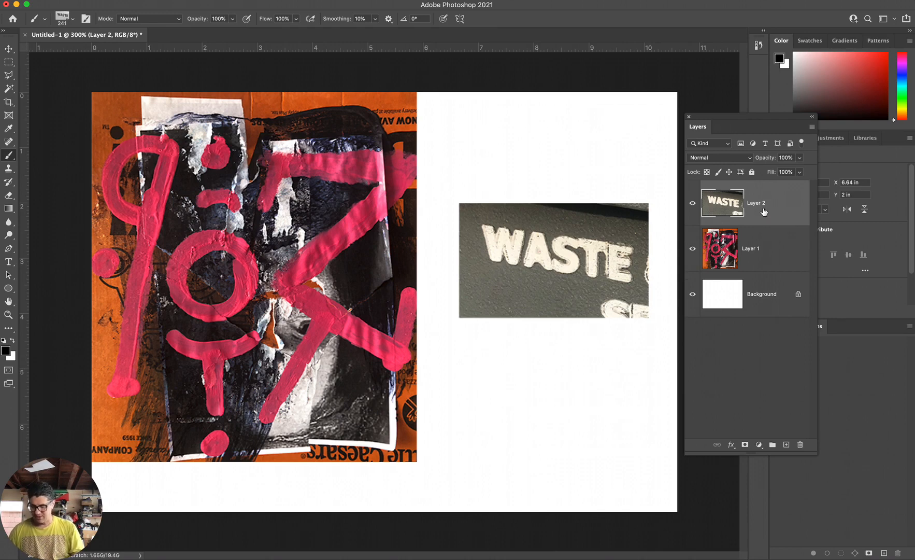
On a duplicate of Layer 2, with the original hidden, marquee-select the WASTE photo and invert its colors.
{"action": "key", "text": "super+j"}
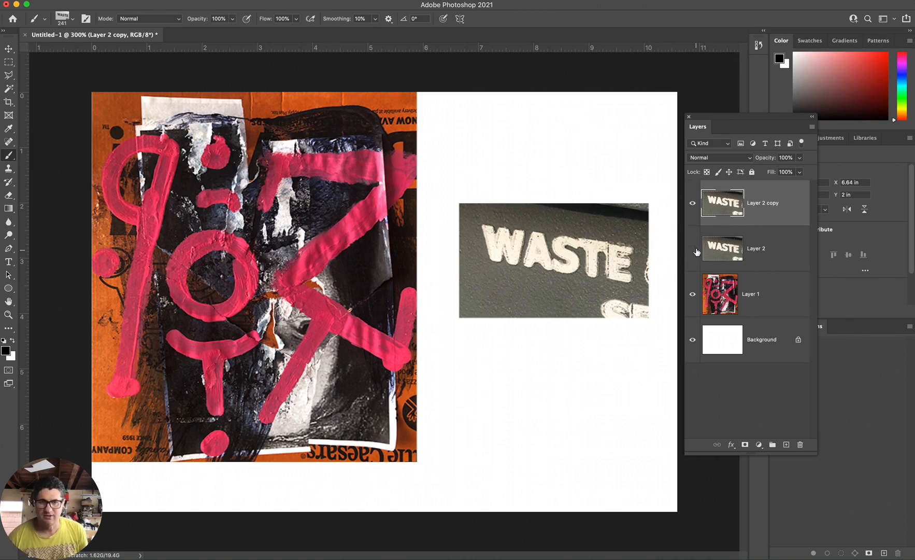
{"action": "left_click_drag", "start_coordinate": [761, 209], "coordinate": [454, 198]}
{"action": "key", "text": "m"}
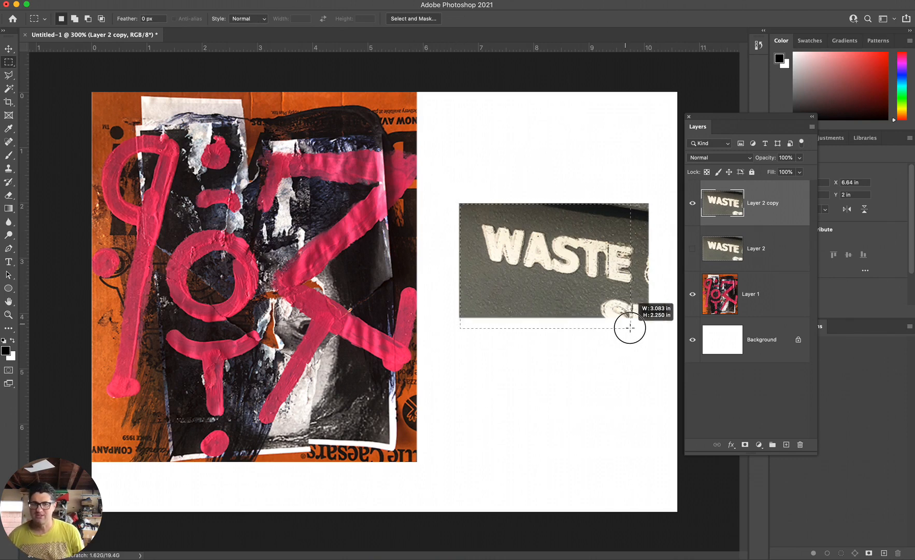
{"action": "left_click_drag", "start_coordinate": [651, 315], "coordinate": [652, 316]}
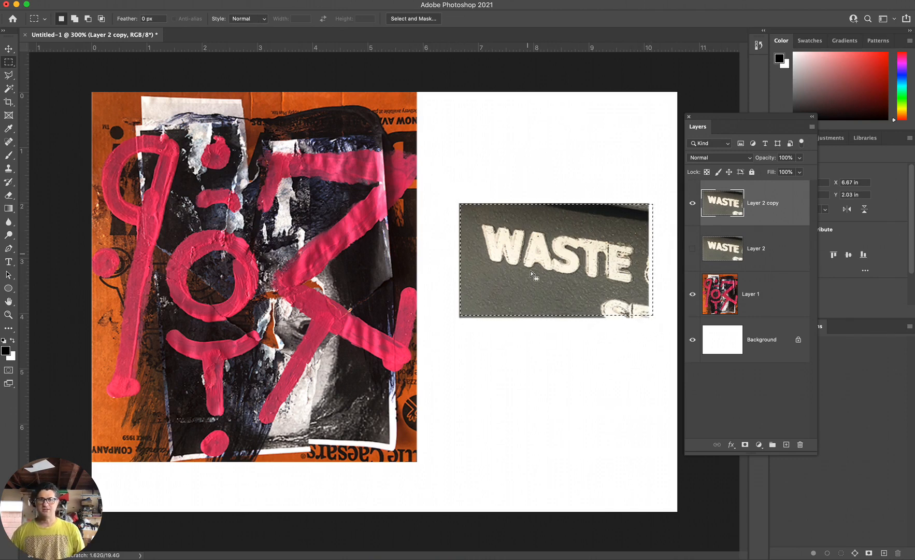
{"action": "key", "text": "super+i"}
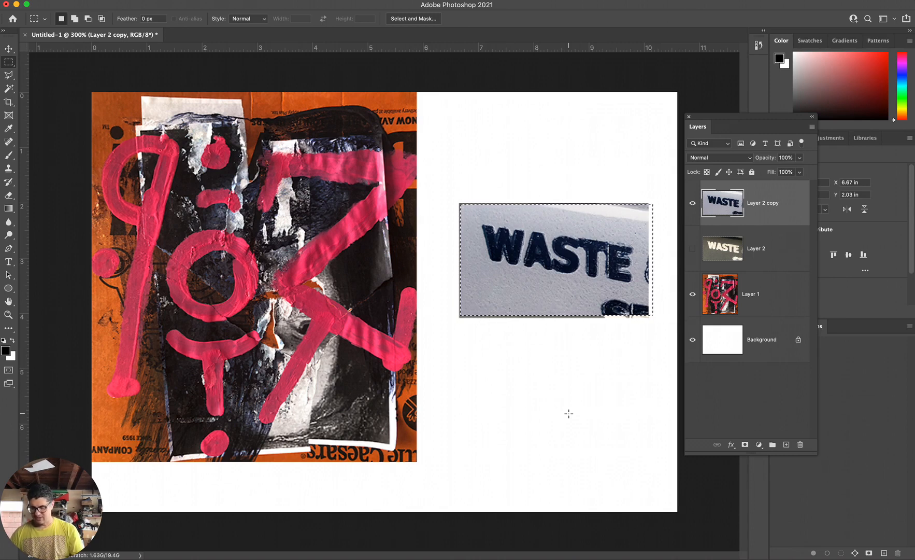
Apply Levels to the inverted WASTE photo with input black at 59 and input white at 152.
{"action": "key", "text": "super+l"}
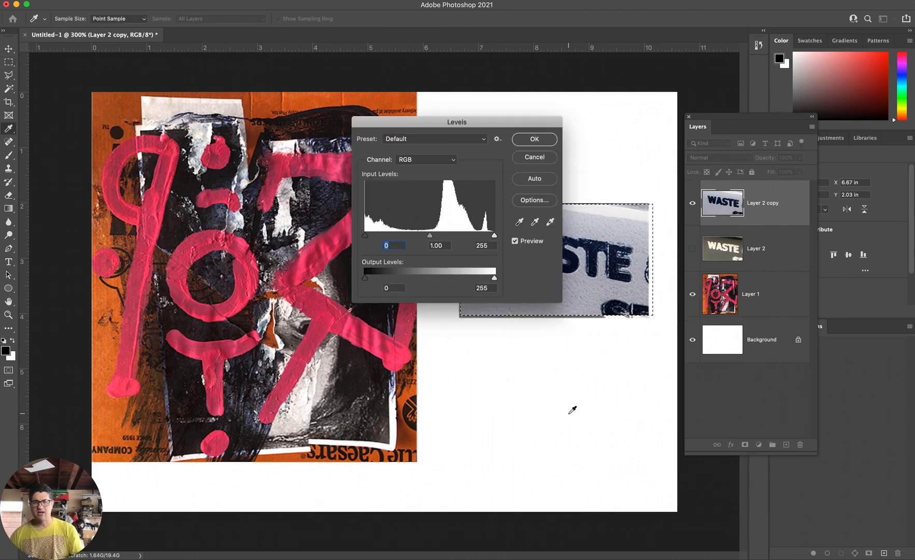
{"action": "left_click_drag", "start_coordinate": [467, 117], "coordinate": [369, 216]}
{"action": "mouse_move", "coordinate": [267, 337]}
{"action": "left_mouse_down"}
{"action": "mouse_move", "coordinate": [300, 341]}
{"action": "mouse_move", "coordinate": [257, 340]}
{"action": "left_mouse_up"}
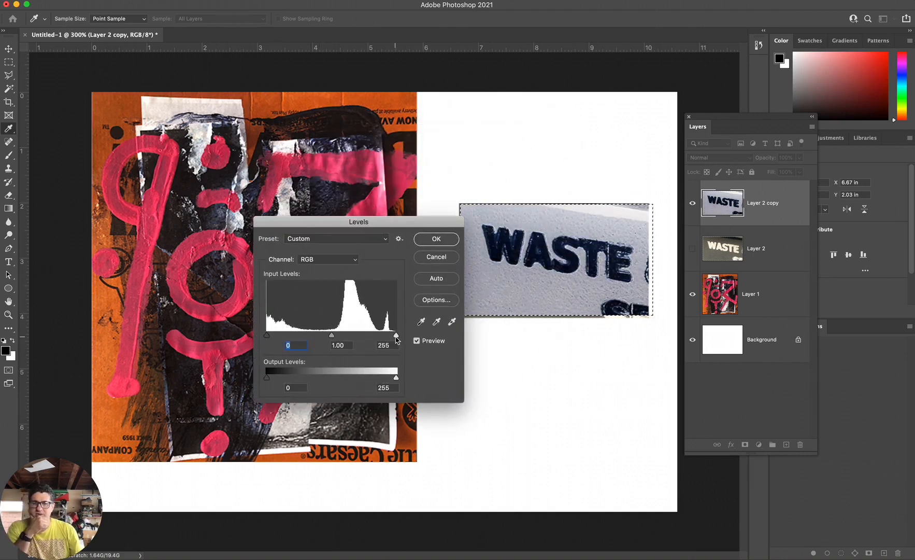
{"action": "left_click_drag", "start_coordinate": [395, 336], "coordinate": [343, 335]}
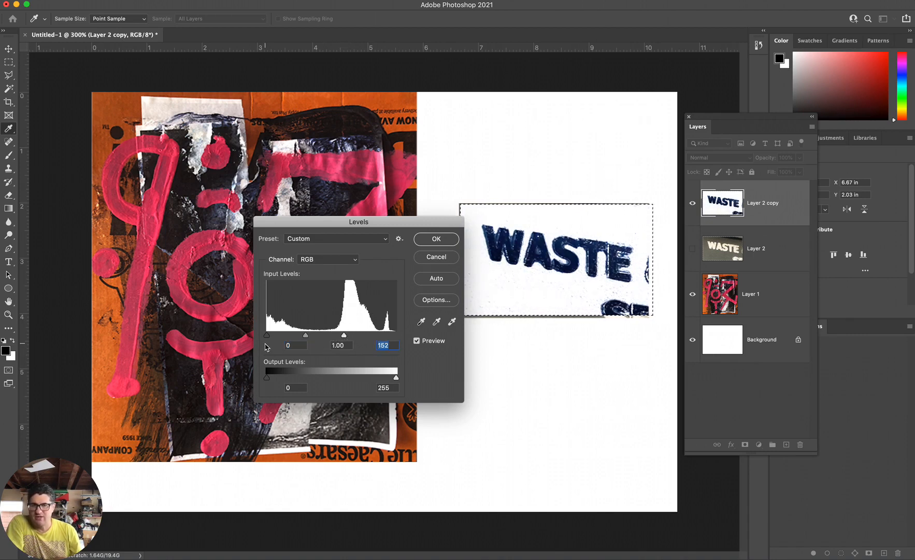
{"action": "left_click_drag", "start_coordinate": [268, 336], "coordinate": [298, 339]}
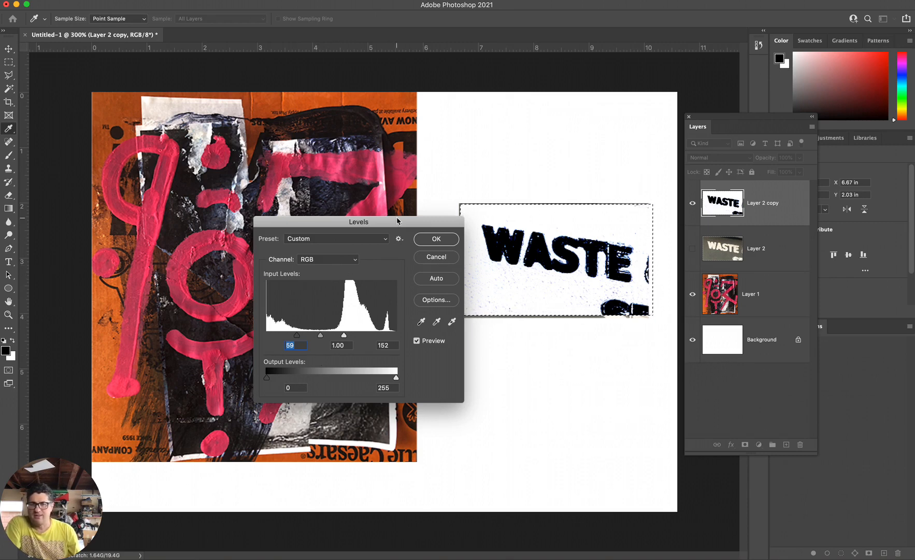
{"action": "left_click_drag", "start_coordinate": [397, 220], "coordinate": [331, 192]}
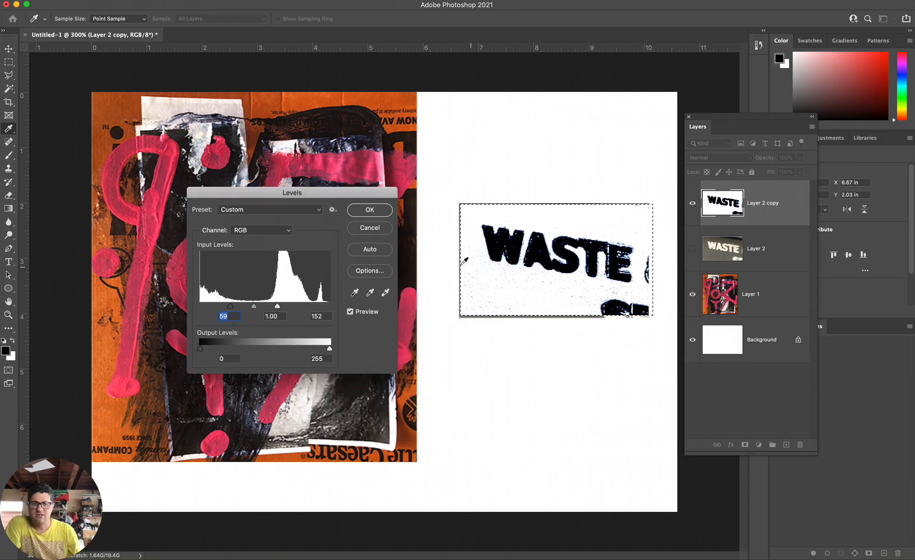
{"action": "left_click", "coordinate": [371, 211]}
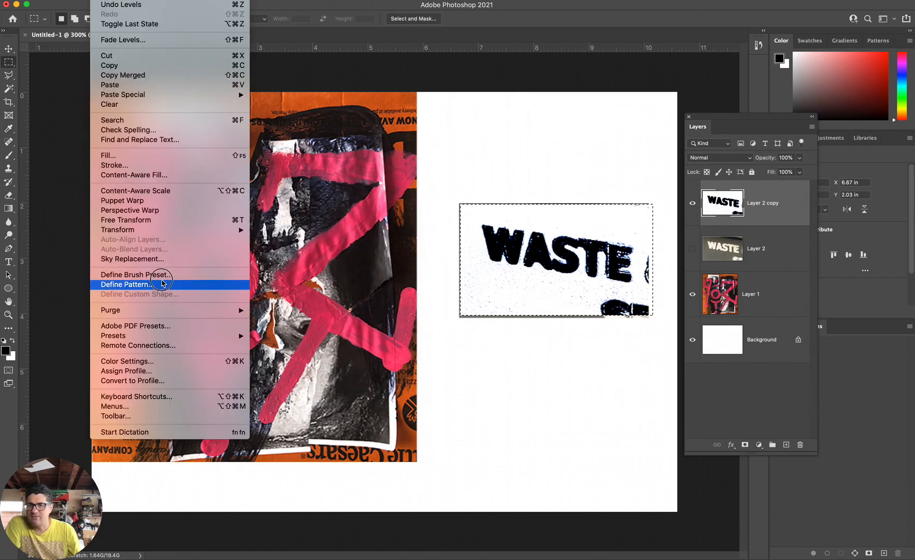
Define the selected high-contrast WASTE image as a brush preset named "waste".
{"action": "left_click", "coordinate": [166, 273]}
{"action": "type", "text": "waste"}
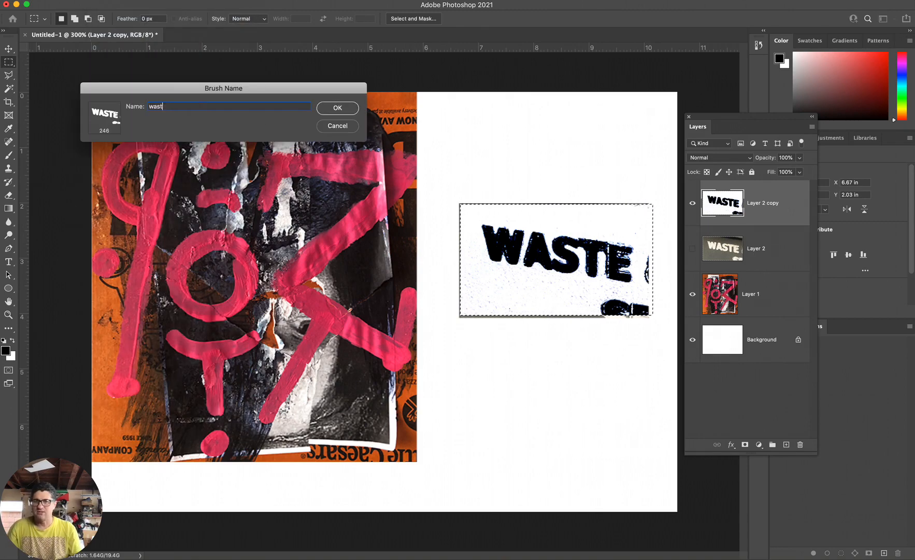
{"action": "key", "text": "Return"}
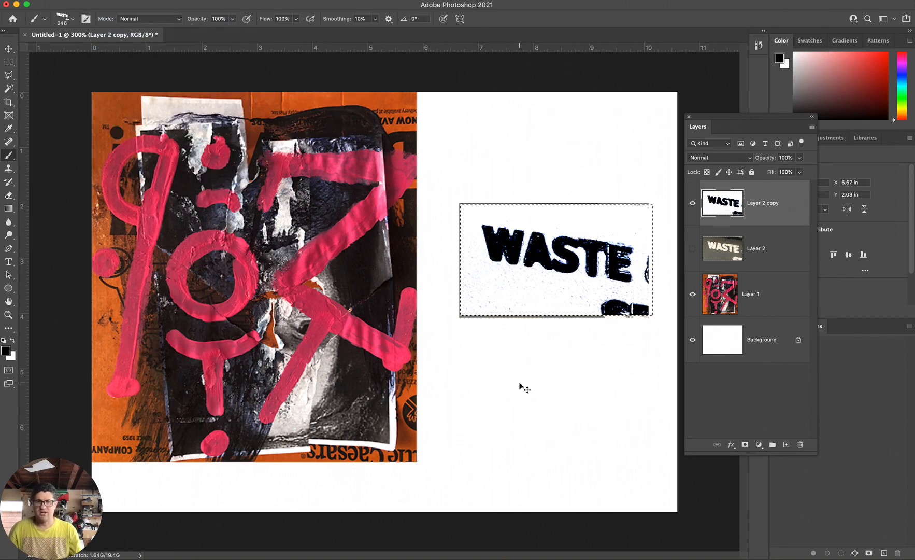
Deselect and stamp the waste brush in black twice below and twice above the WASTE image on Layer 2 copy.
{"action": "left_click", "coordinate": [533, 415]}
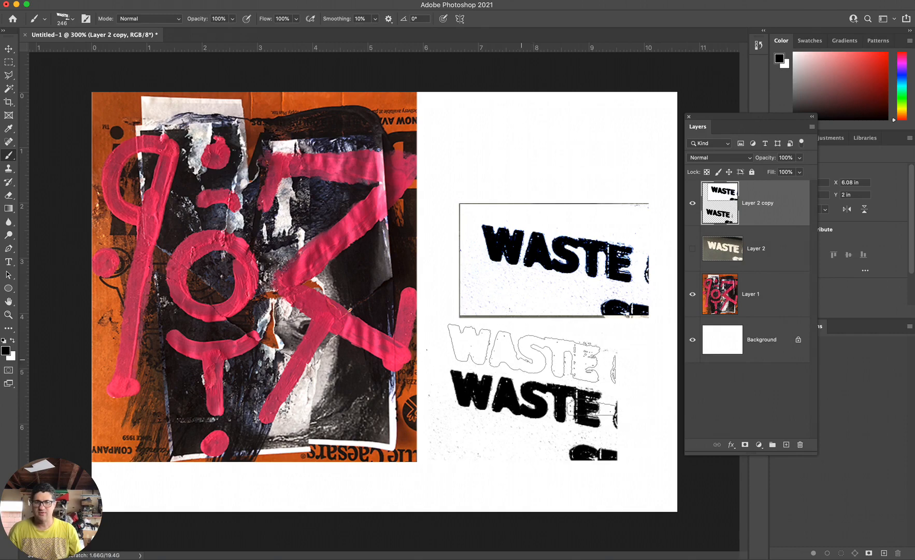
{"action": "left_click", "coordinate": [533, 353]}
{"action": "left_click", "coordinate": [525, 145]}
{"action": "left_click", "coordinate": [545, 192]}
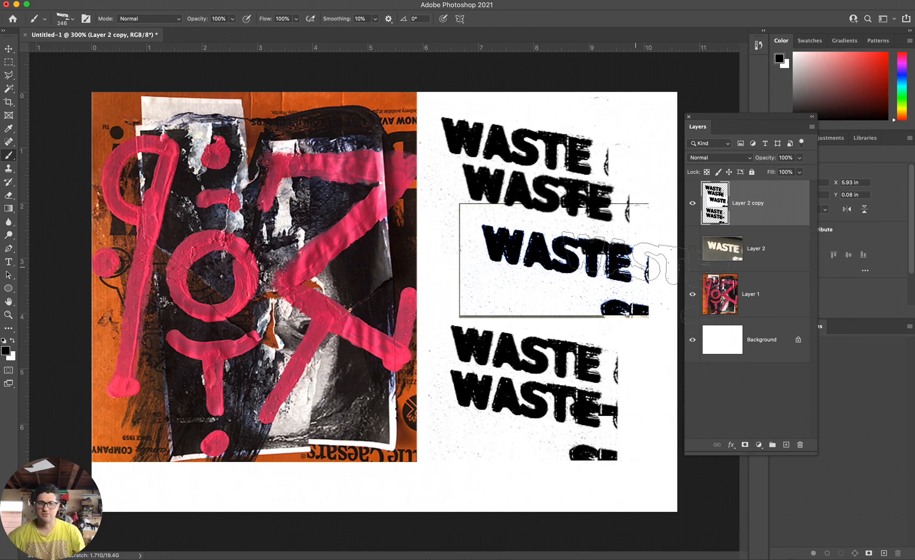
Marquee-select the orange and pink painting on Layer 1 and define it as a brush preset named "ab".
{"action": "left_click", "coordinate": [713, 295]}
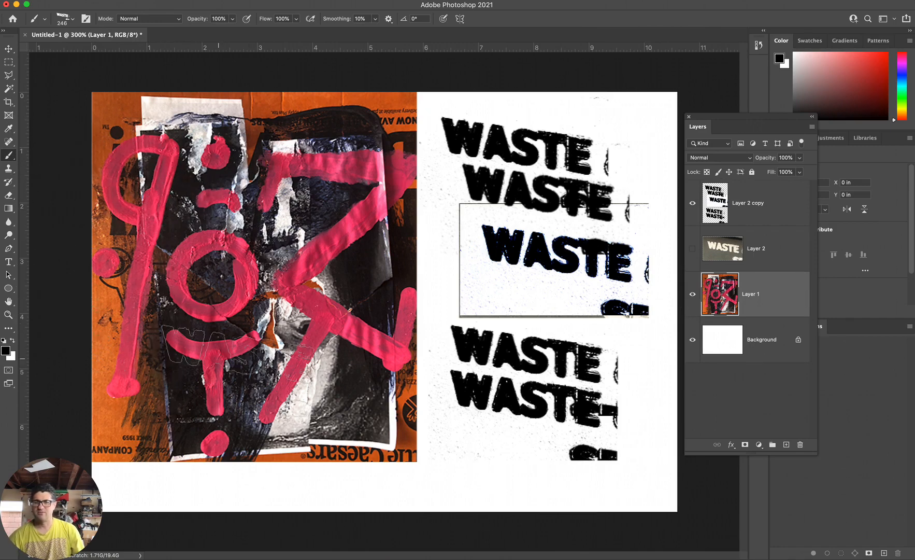
{"action": "key", "text": "m"}
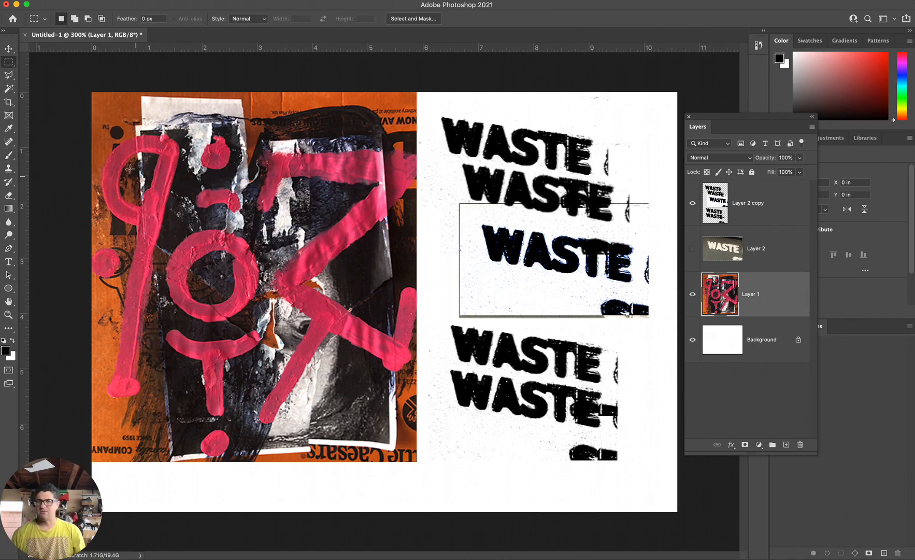
{"action": "left_click_drag", "start_coordinate": [90, 96], "coordinate": [419, 463]}
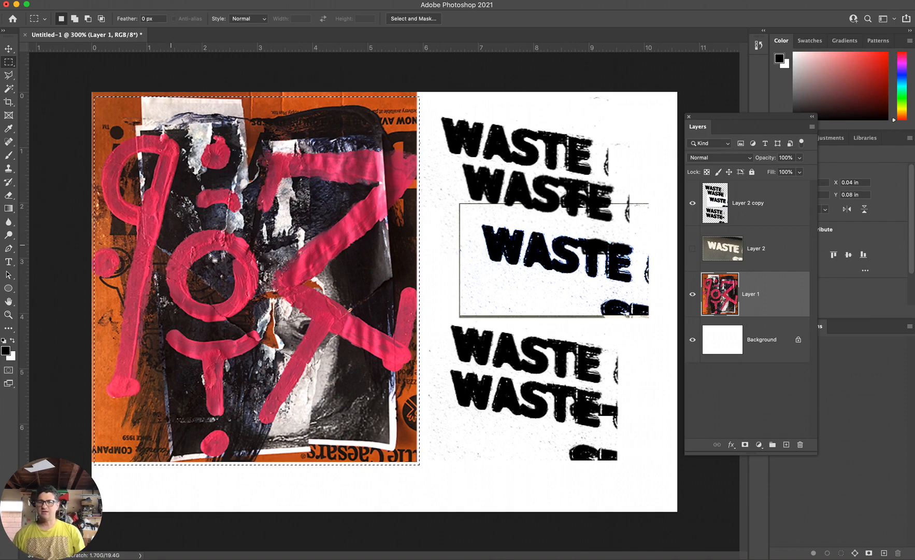
{"action": "left_click", "coordinate": [333, 260], "text": "alt"}
{"action": "left_click", "coordinate": [332, 260], "text": "alt"}
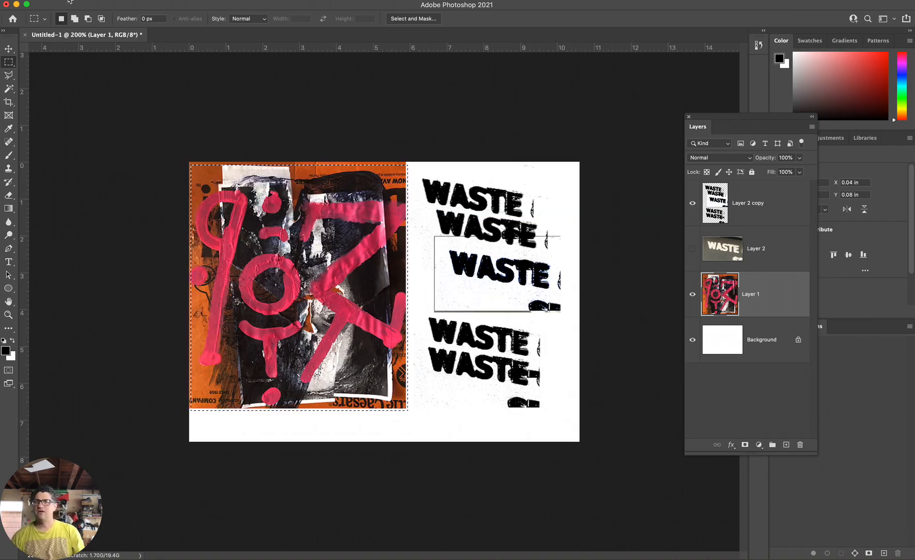
{"action": "left_click", "coordinate": [101, 2]}
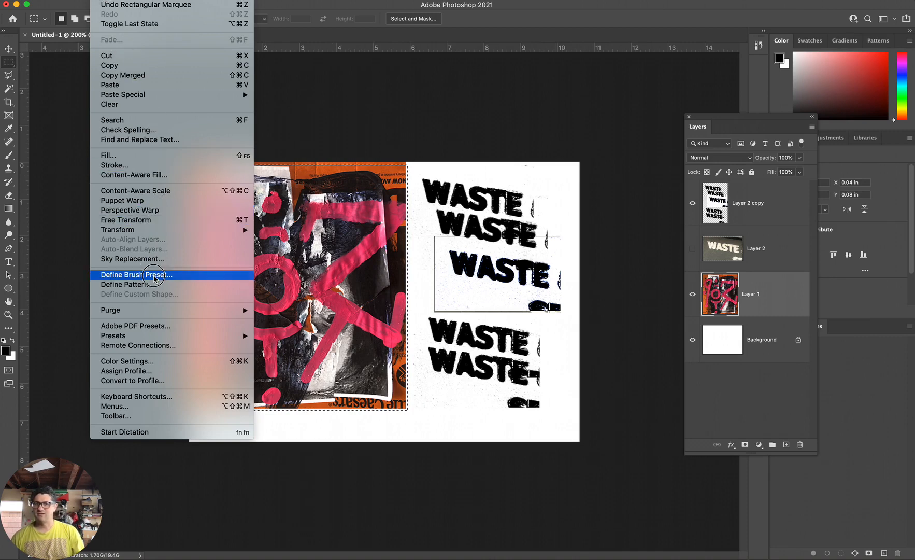
{"action": "left_click", "coordinate": [154, 278]}
{"action": "type", "text": "abs"}
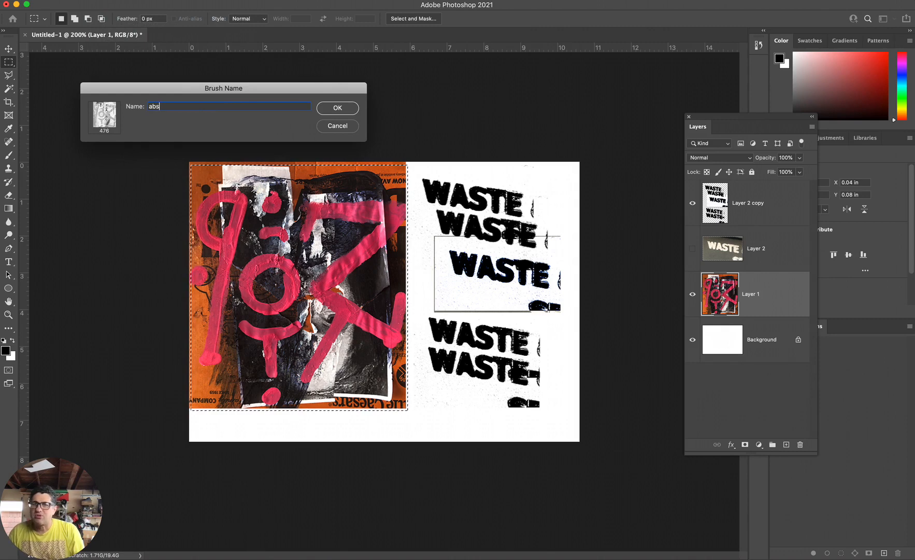
{"action": "key", "text": "Return"}
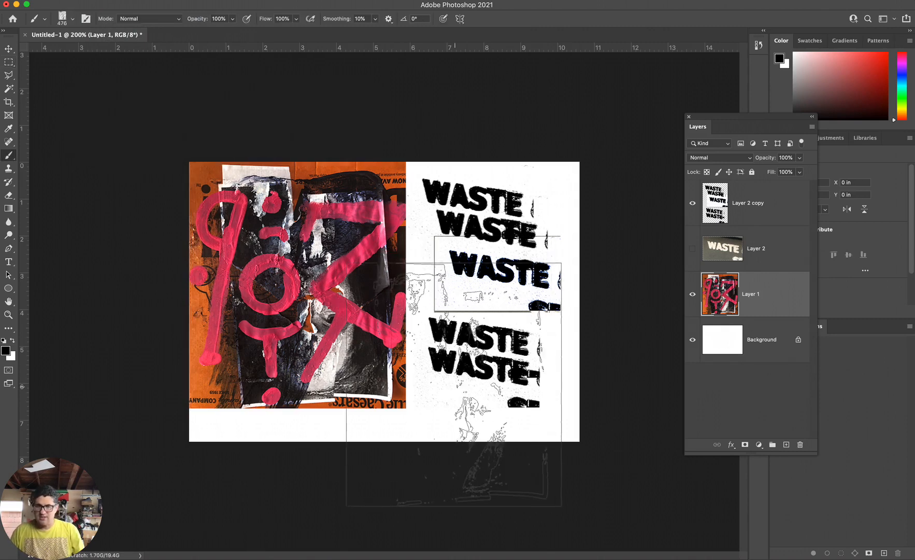
Reduce the ab brush to 100 px and stamp the painting once in black below the WASTE prints on Layer 1.
{"action": "key", "text": "bracketleft"}
{"action": "key", "text": "bracketleft"}
{"action": "key", "text": "bracketleft"}
{"action": "key", "text": "bracketleft"}
{"action": "key", "text": "bracketleft"}
{"action": "key", "text": "bracketleft"}
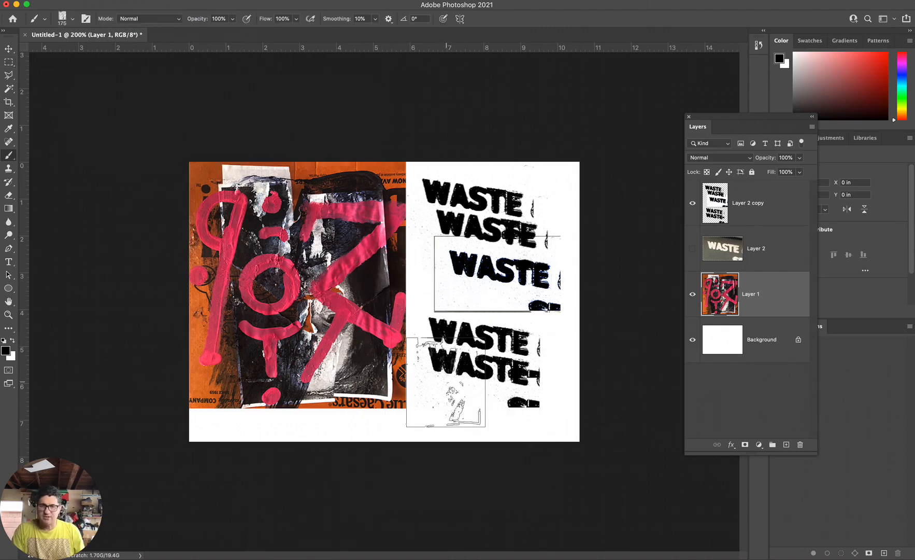
{"action": "left_click", "coordinate": [446, 408]}
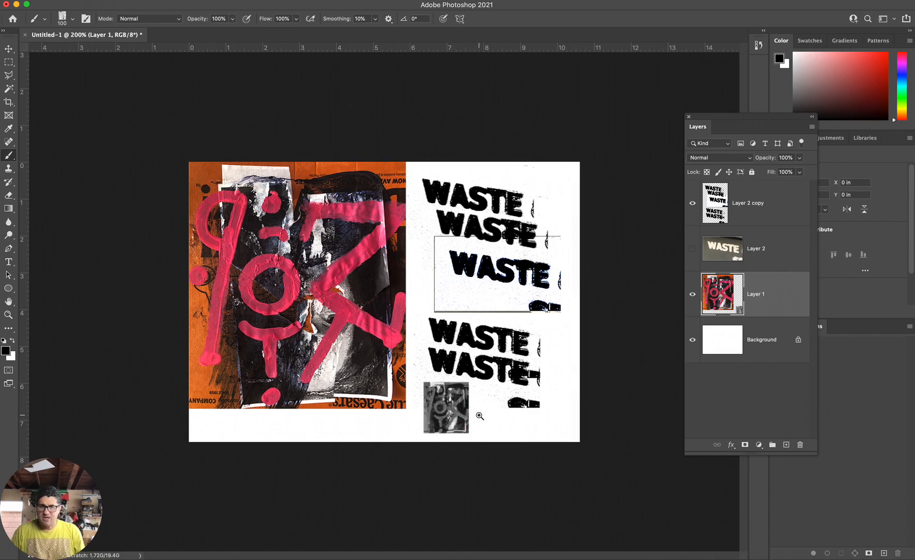
Undo the trial stamps and place a single painting stamp near the painting's lower corner, below the WASTE prints.
{"action": "key", "text": "super+equal"}
{"action": "left_click", "coordinate": [488, 413]}
{"action": "left_click", "coordinate": [403, 424]}
{"action": "key", "text": "super+z"}
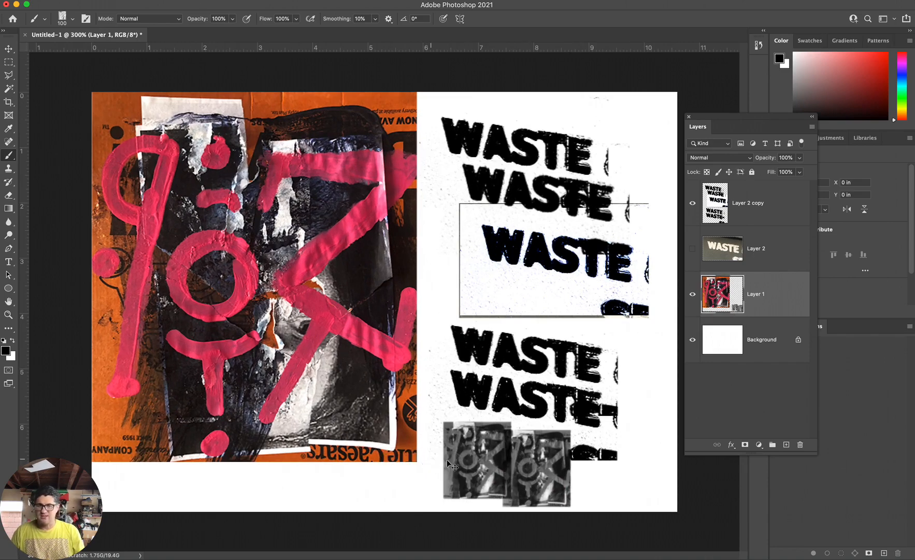
{"action": "key", "text": "super+z"}
{"action": "key", "text": "super+z"}
{"action": "left_click", "coordinate": [469, 467]}
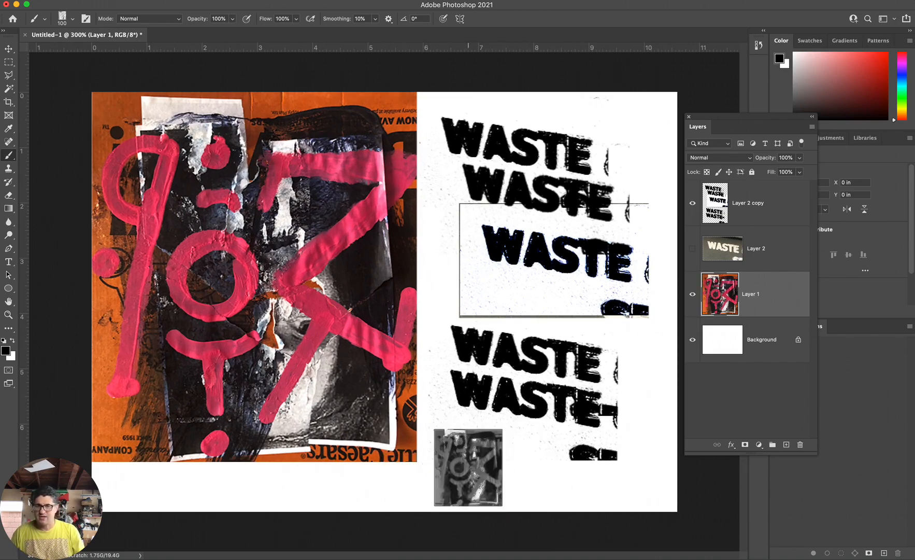
{"action": "left_click", "coordinate": [474, 472]}
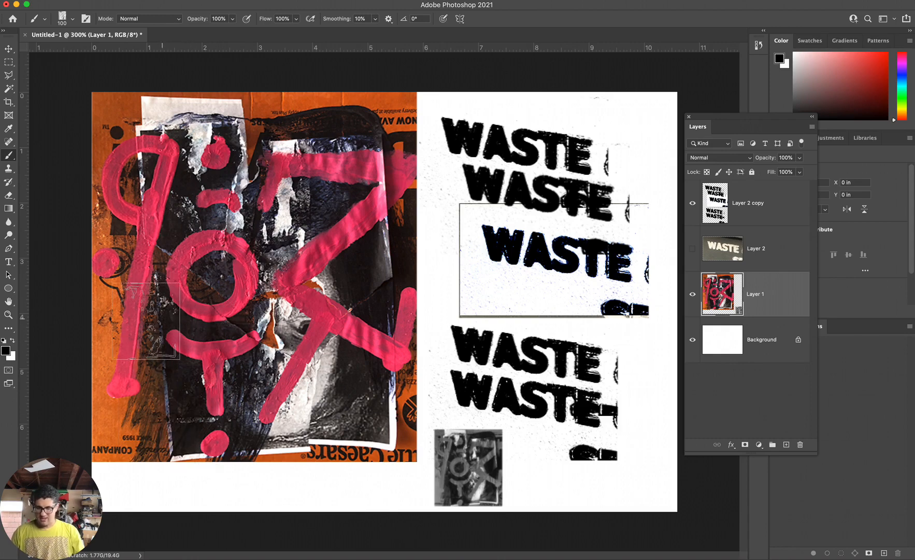
Marquee-select the painting on Layer 1, copy it to a new layer and hide Layer 1.
{"action": "key", "text": "m"}
{"action": "left_click_drag", "start_coordinate": [94, 94], "coordinate": [416, 461]}
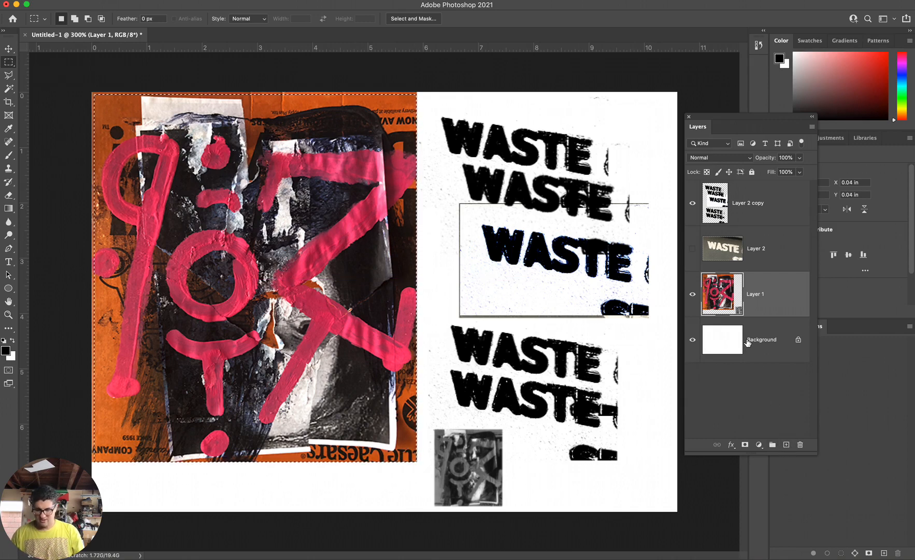
{"action": "key", "text": "super+j"}
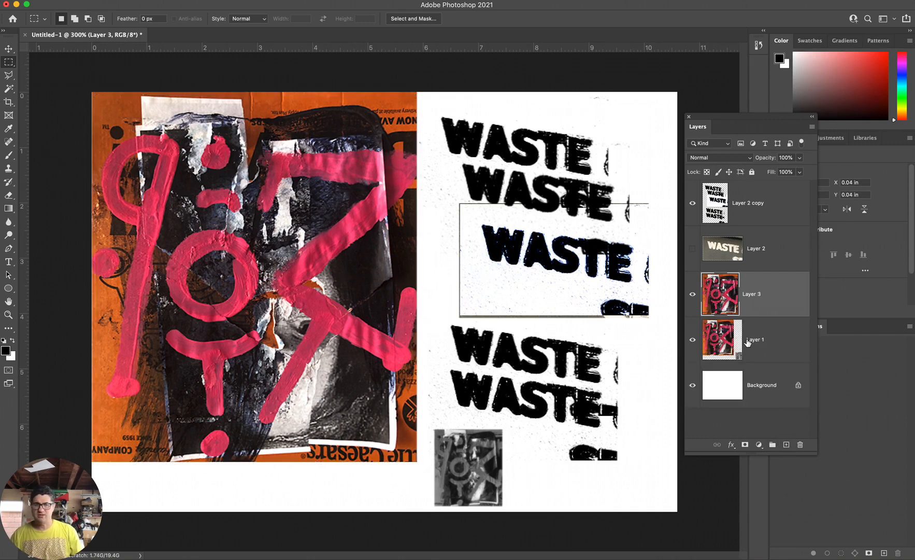
{"action": "left_click", "coordinate": [692, 339]}
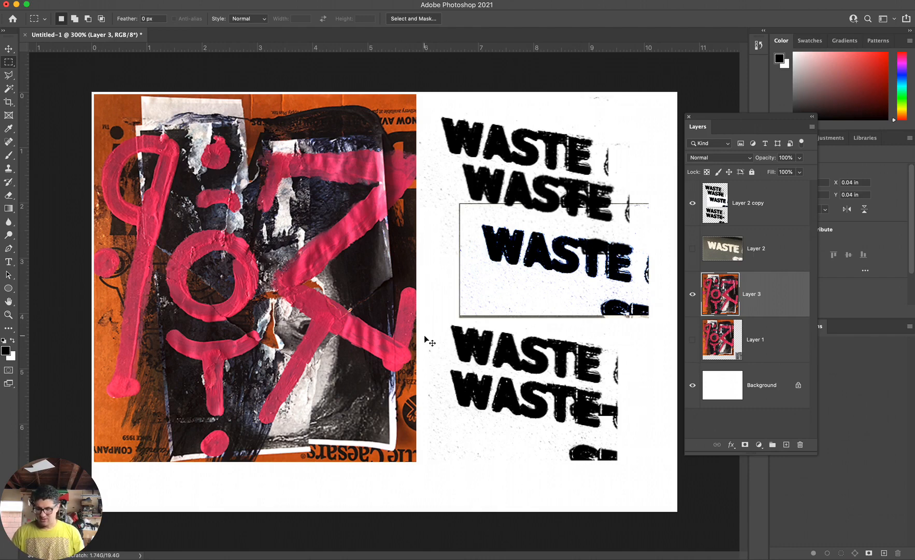
Start a Curves adjustment on Layer 3 and steepen the RGB curve with raised midtones and a point at input 57, output 86.
{"action": "key", "text": "super+m"}
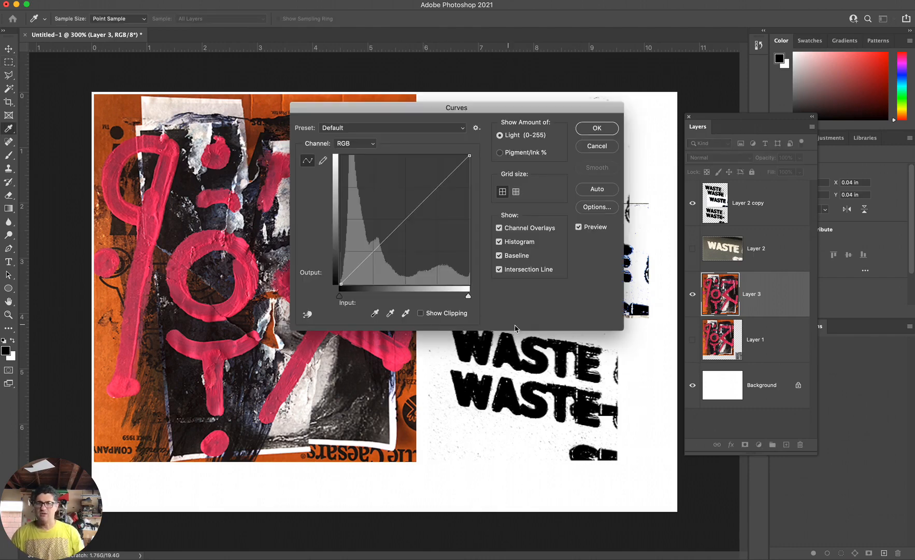
{"action": "left_click_drag", "start_coordinate": [387, 118], "coordinate": [497, 234]}
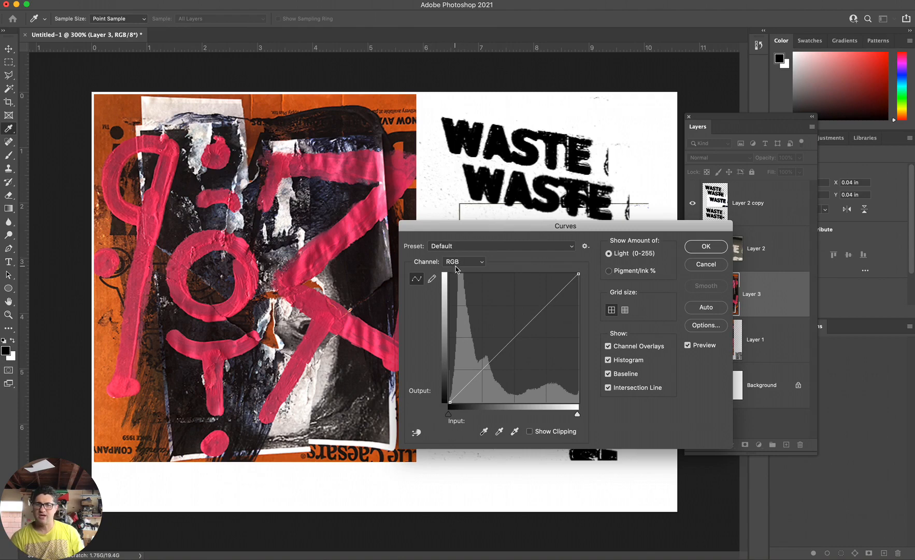
{"action": "left_click_drag", "start_coordinate": [471, 382], "coordinate": [504, 304]}
{"action": "left_click_drag", "start_coordinate": [485, 343], "coordinate": [478, 363]}
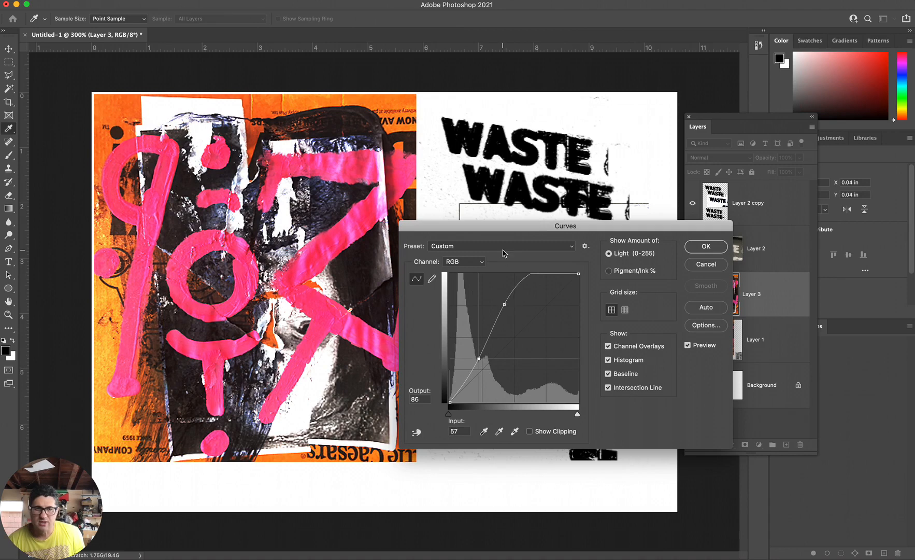
Add a Red curve point at input 105, output 94, and a Green curve point at input 92, output 116.
{"action": "left_click", "coordinate": [463, 261]}
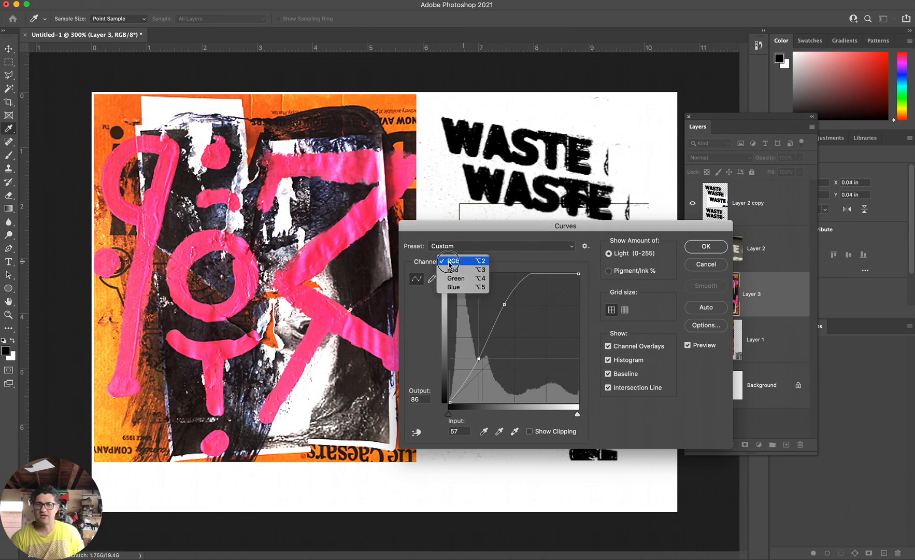
{"action": "left_click", "coordinate": [456, 270]}
{"action": "left_click_drag", "start_coordinate": [516, 306], "coordinate": [506, 355]}
{"action": "left_click", "coordinate": [464, 261]}
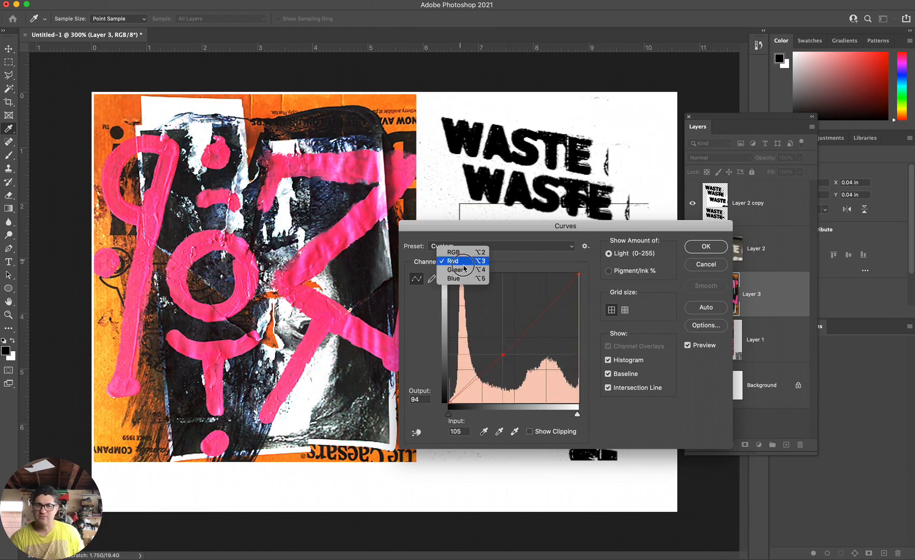
{"action": "left_click", "coordinate": [459, 270]}
{"action": "mouse_move", "coordinate": [511, 336]}
{"action": "left_mouse_down"}
{"action": "mouse_move", "coordinate": [492, 381]}
{"action": "mouse_move", "coordinate": [497, 344]}
{"action": "left_mouse_up"}
Add a Blue curve point at input 95, output 108, and steepen the Red curve with a shadow point at input 72, output 74.
{"action": "left_click", "coordinate": [458, 262]}
{"action": "left_click", "coordinate": [465, 271]}
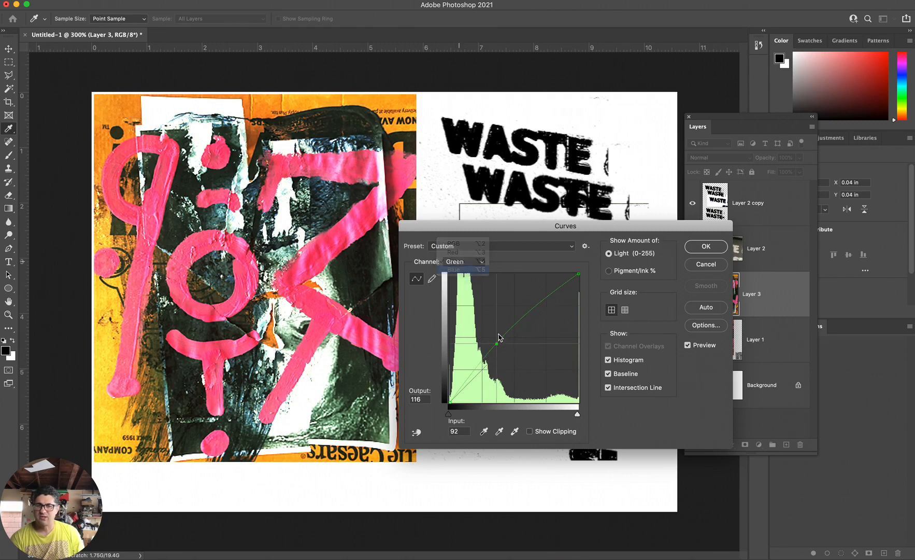
{"action": "left_click", "coordinate": [498, 347]}
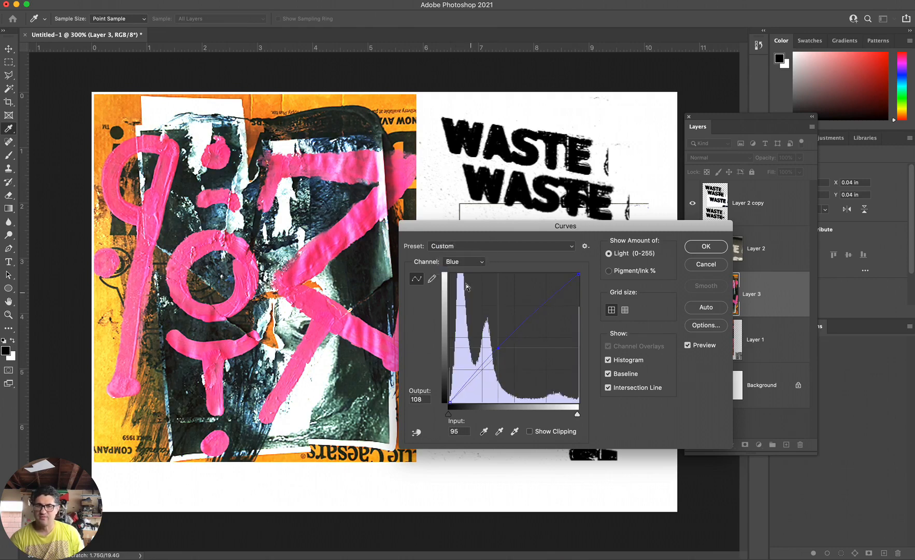
{"action": "left_click", "coordinate": [460, 263]}
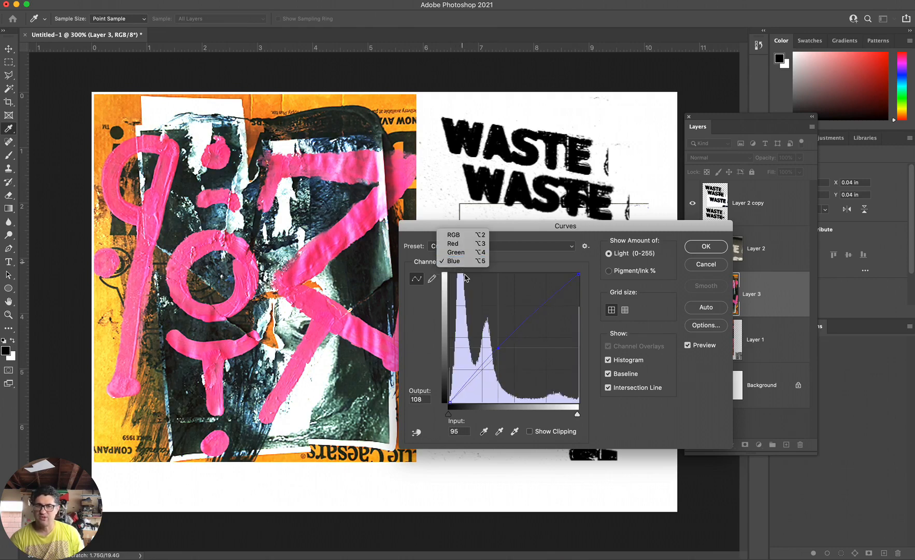
{"action": "left_click", "coordinate": [462, 247]}
{"action": "left_click_drag", "start_coordinate": [506, 351], "coordinate": [525, 288]}
{"action": "left_click_drag", "start_coordinate": [487, 348], "coordinate": [487, 365]}
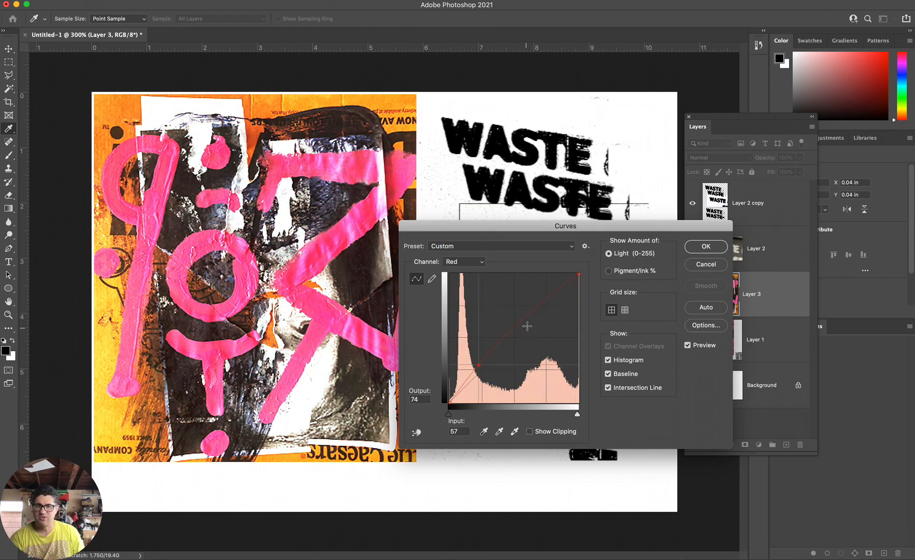
Reshape the Blue and Green channel curves, lifting the blue shadows and deepening the green shadows.
{"action": "left_click", "coordinate": [473, 265]}
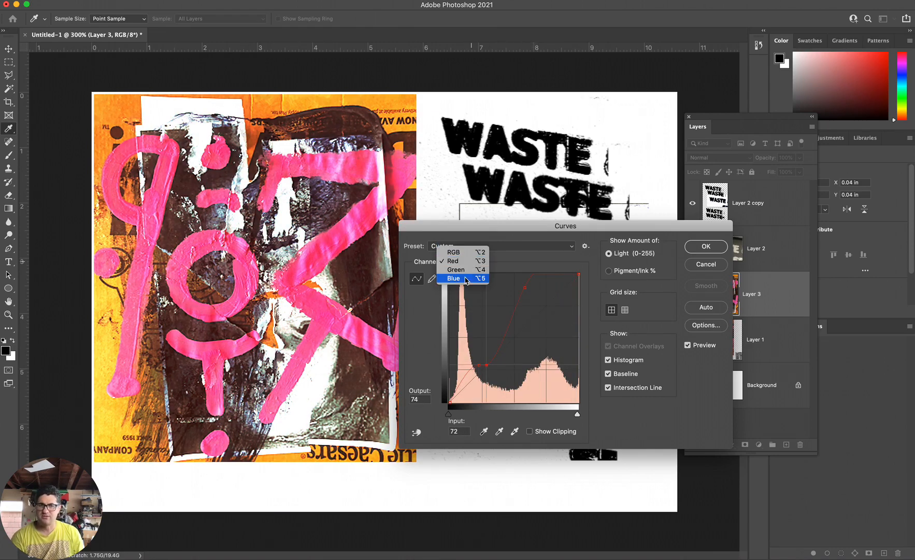
{"action": "left_click", "coordinate": [466, 274]}
{"action": "mouse_move", "coordinate": [483, 360]}
{"action": "left_mouse_down"}
{"action": "mouse_move", "coordinate": [484, 368]}
{"action": "mouse_move", "coordinate": [469, 352]}
{"action": "left_mouse_up"}
{"action": "left_click", "coordinate": [547, 311]}
{"action": "left_click_drag", "start_coordinate": [547, 311], "coordinate": [556, 343]}
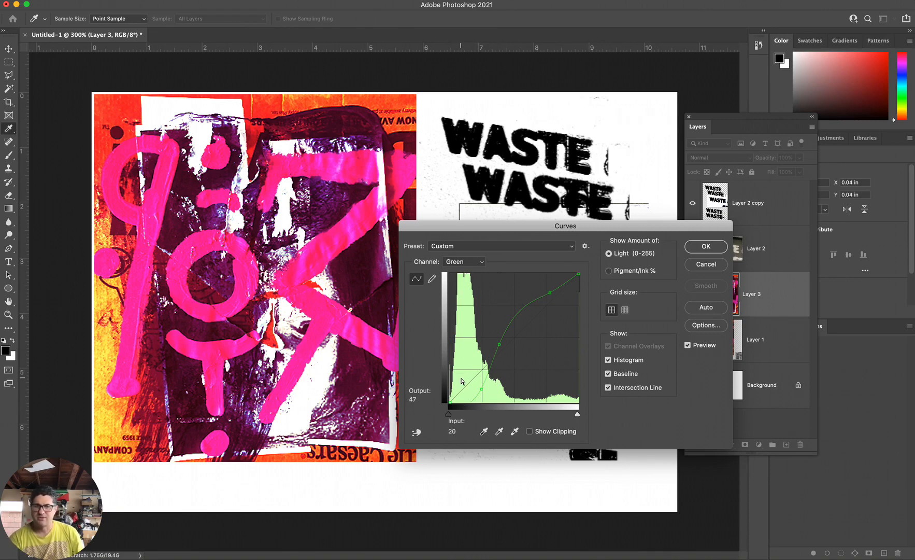
Lower the Red curve's shadow point and apply the Curves adjustment to Layer 3.
{"action": "left_click", "coordinate": [464, 261]}
{"action": "left_click", "coordinate": [456, 253]}
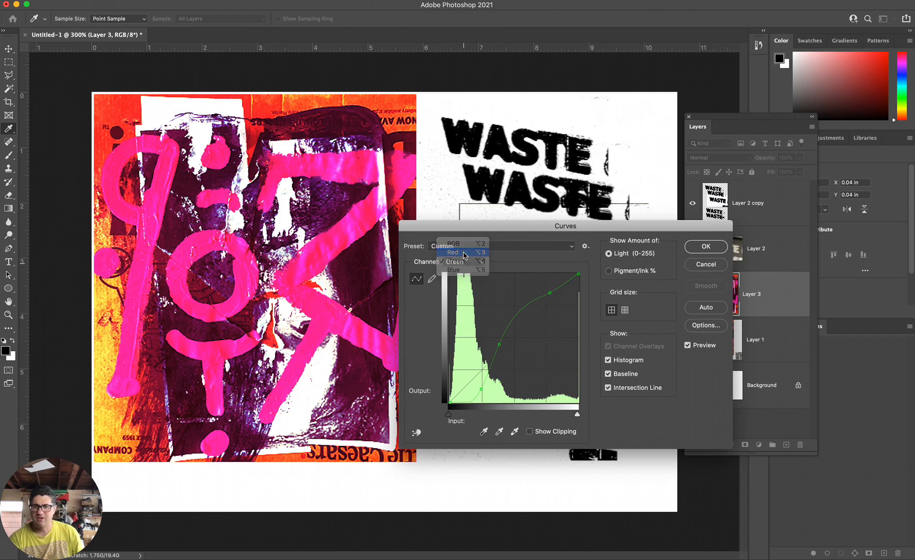
{"action": "mouse_move", "coordinate": [486, 365]}
{"action": "left_mouse_down"}
{"action": "mouse_move", "coordinate": [474, 368]}
{"action": "mouse_move", "coordinate": [482, 381]}
{"action": "left_mouse_up"}
{"action": "key", "text": "Escape"}
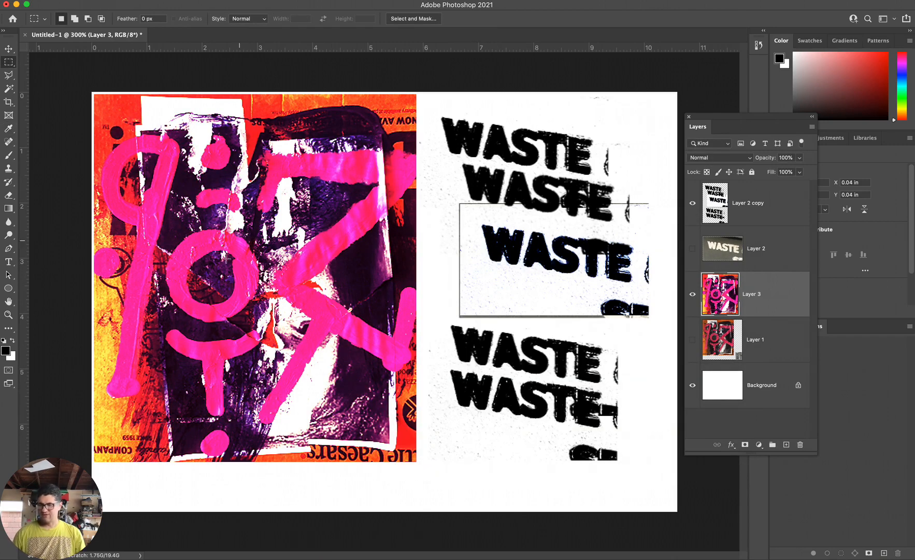
Select the pink strokes with the Magic Wand at tolerance 50 and define them as a brush preset named "abstract brush".
{"action": "key", "text": "w"}
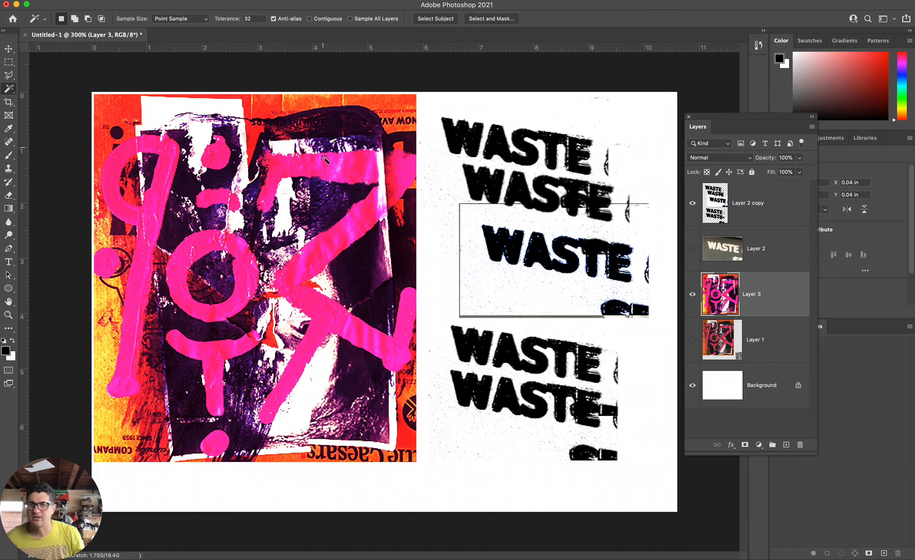
{"action": "left_click", "coordinate": [235, 20]}
{"action": "type", "text": "5"}
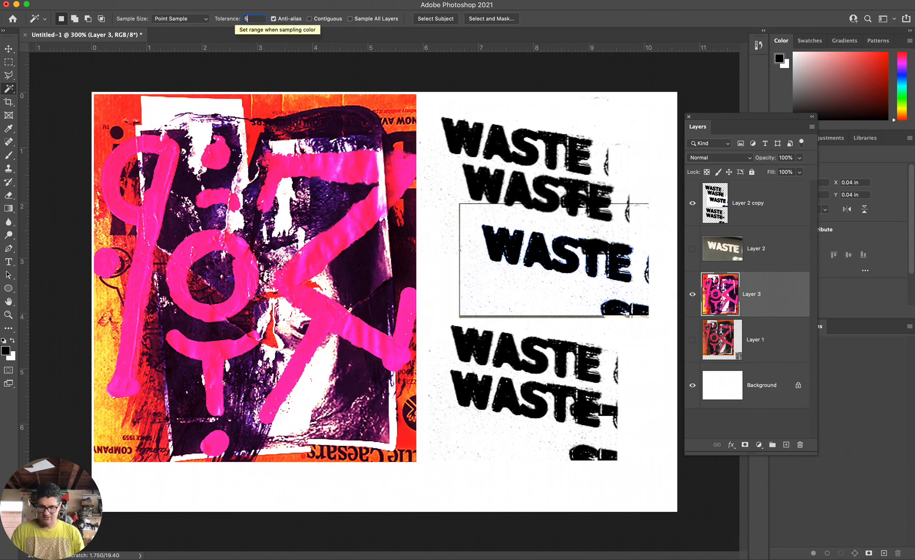
{"action": "type", "text": "0"}
{"action": "left_click", "coordinate": [162, 257]}
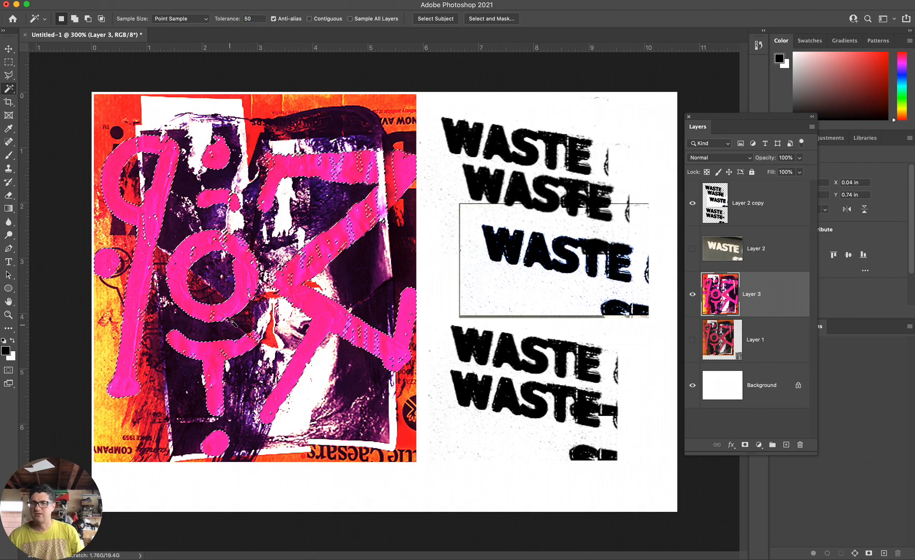
{"action": "left_click_drag", "start_coordinate": [99, 0], "coordinate": [164, 275]}
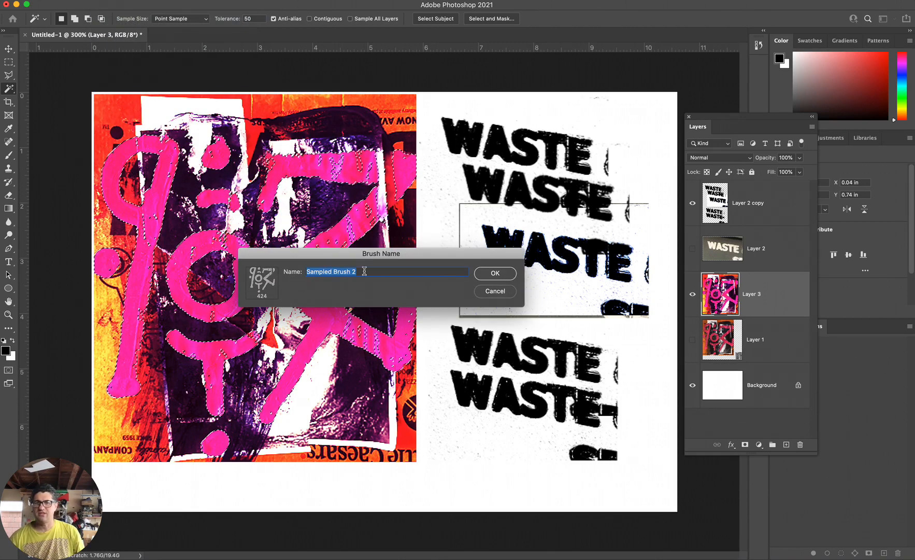
{"action": "type", "text": "abstra"}
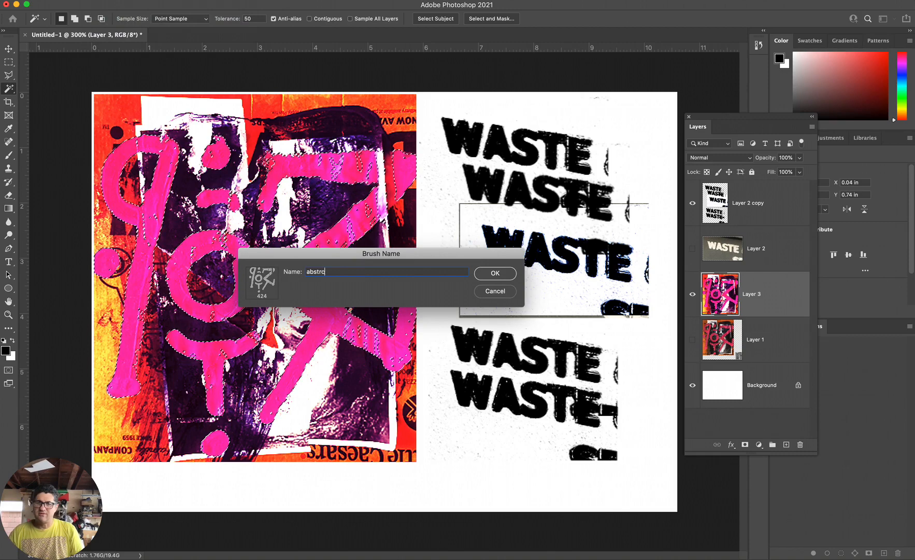
Deselect and stamp the pink-stroke brush three times at 90 px on Layer 3, around the WASTE prints and at the painting's lower edge.
{"action": "left_click", "coordinate": [493, 475]}
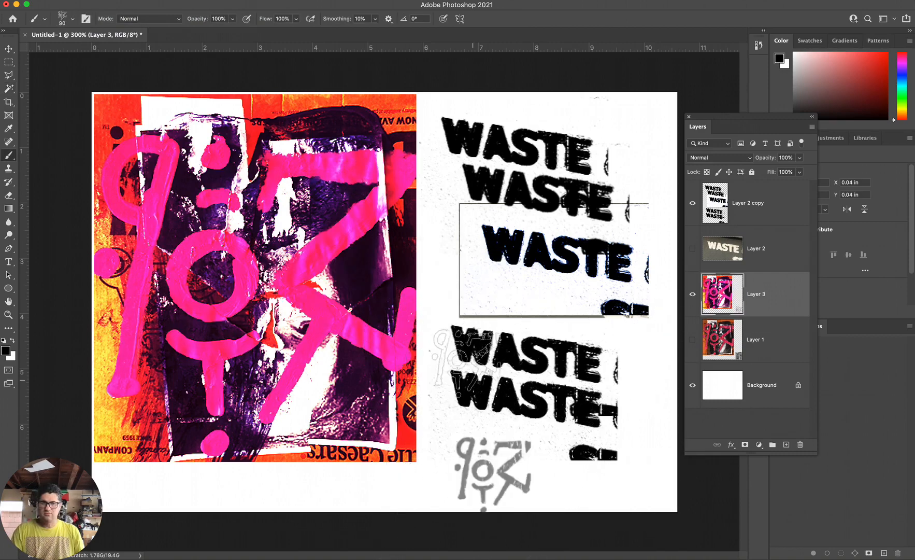
{"action": "left_click", "coordinate": [455, 273]}
{"action": "left_click", "coordinate": [346, 467]}
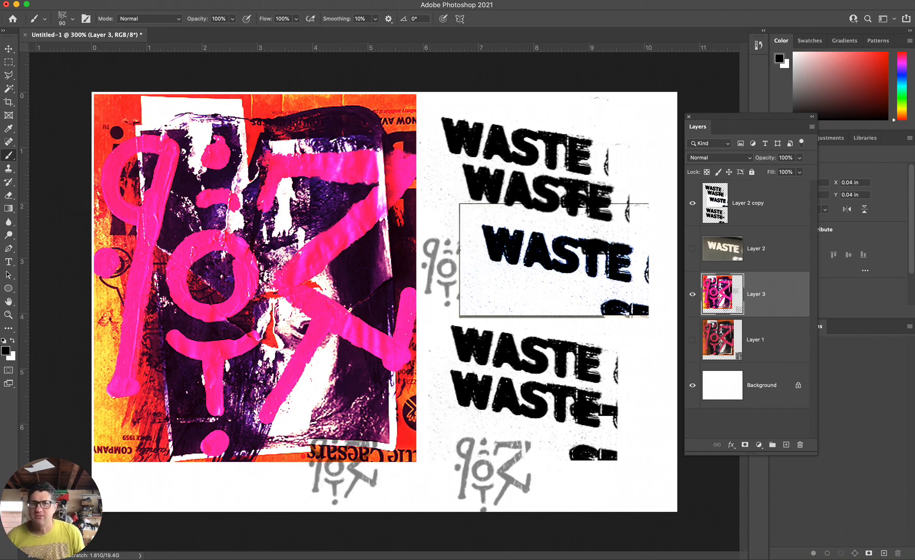
Save the current brush as a new preset named "abstract brush 1" with tool settings included and brush size not captured.
{"action": "left_click", "coordinate": [343, 0]}
{"action": "left_click", "coordinate": [375, 95]}
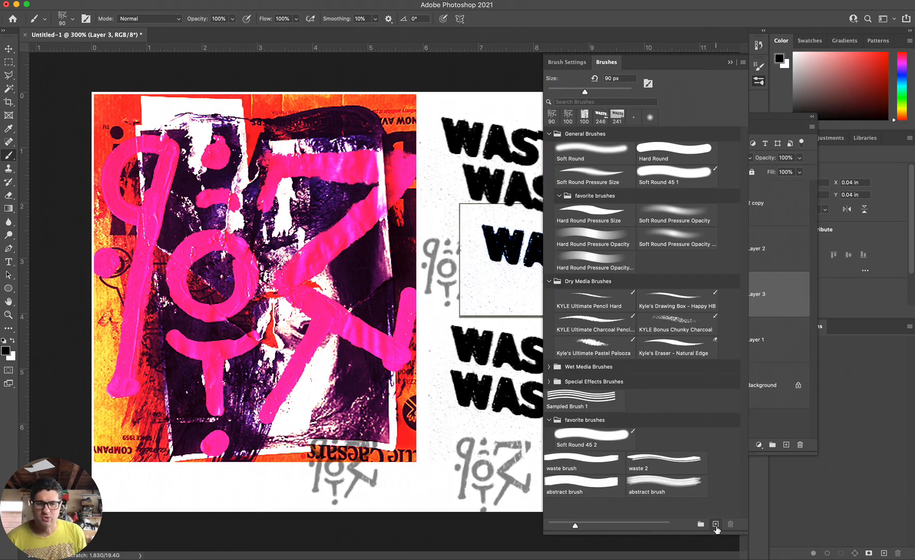
{"action": "left_click", "coordinate": [716, 525]}
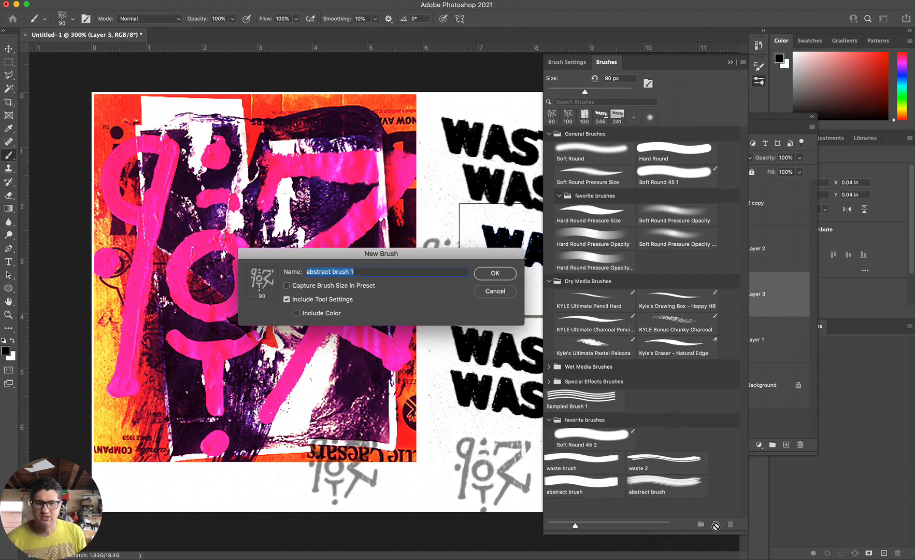
{"action": "left_click", "coordinate": [496, 273]}
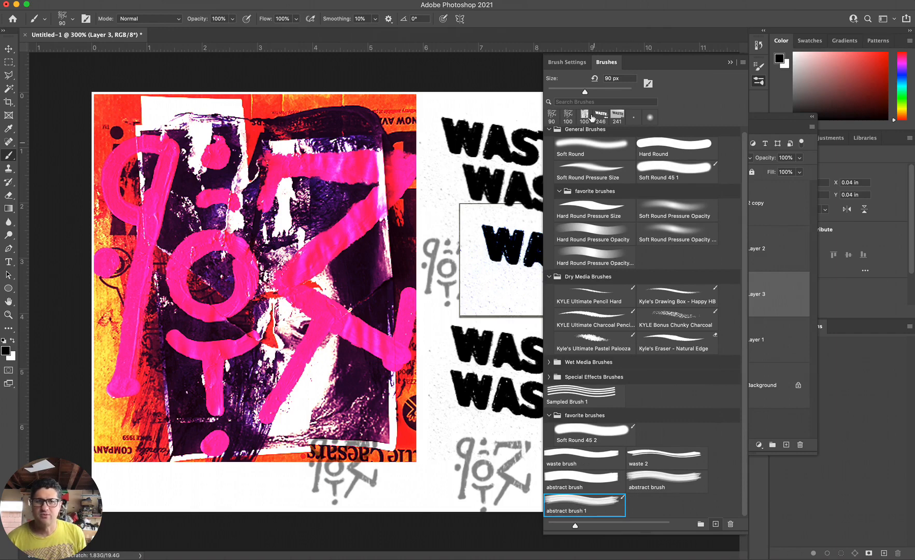
Separate the Brushes panel from Brush Settings and set the brush tip spacing to 182%.
{"action": "left_click_drag", "start_coordinate": [641, 67], "coordinate": [502, 16]}
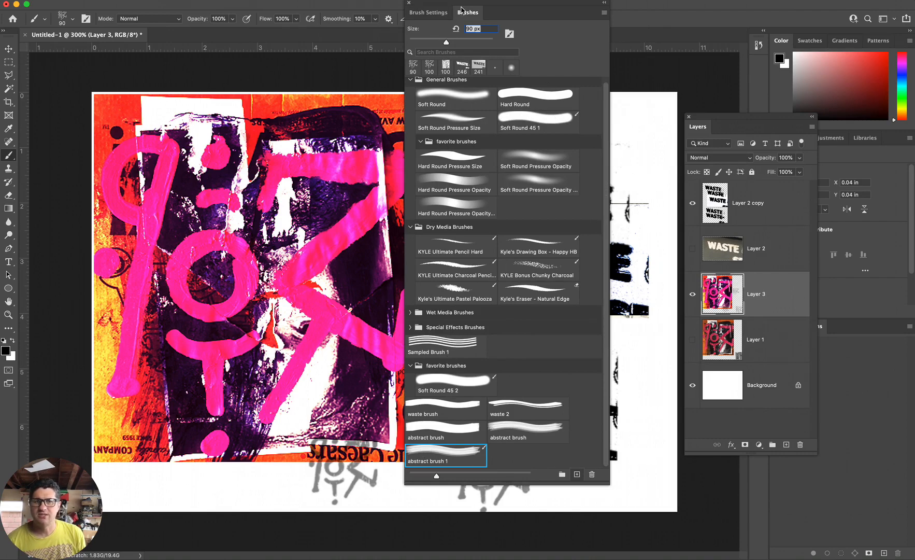
{"action": "mouse_move", "coordinate": [567, 29]}
{"action": "left_mouse_down"}
{"action": "mouse_move", "coordinate": [664, 13]}
{"action": "mouse_move", "coordinate": [640, 24]}
{"action": "left_mouse_up"}
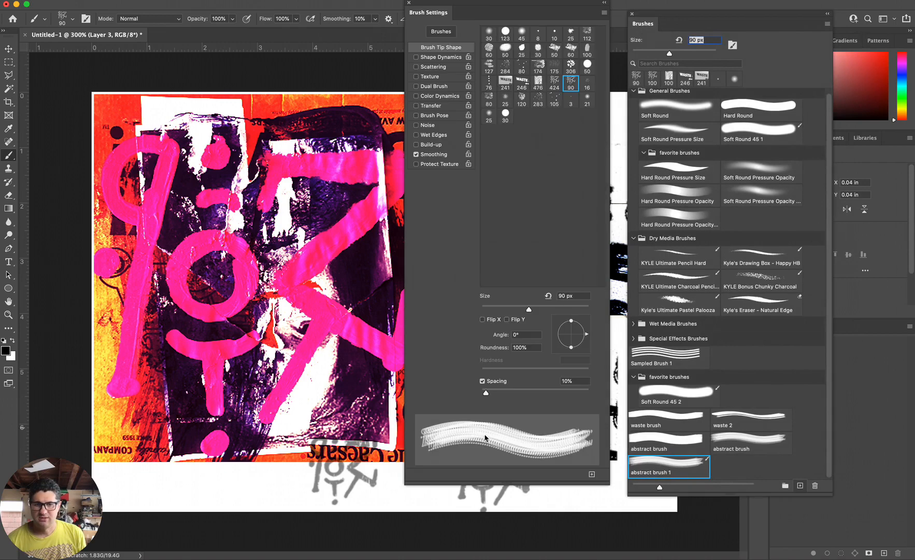
{"action": "mouse_move", "coordinate": [487, 399]}
{"action": "left_mouse_down"}
{"action": "mouse_move", "coordinate": [570, 399]}
{"action": "mouse_move", "coordinate": [558, 402]}
{"action": "left_mouse_up"}
Show the brush presets by name and brush tip instead of brush stroke, and enlarge their thumbnails.
{"action": "left_click_drag", "start_coordinate": [688, 14], "coordinate": [680, 8]}
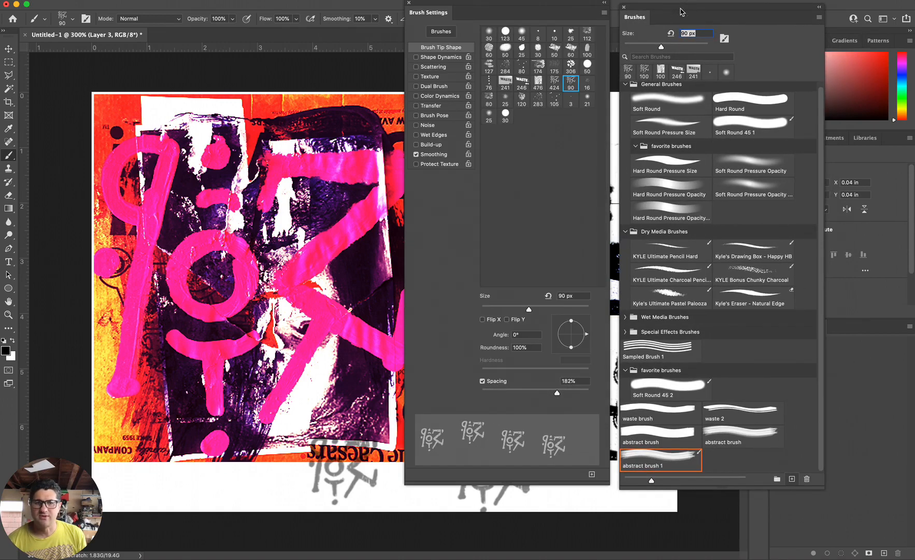
{"action": "left_click", "coordinate": [819, 19]}
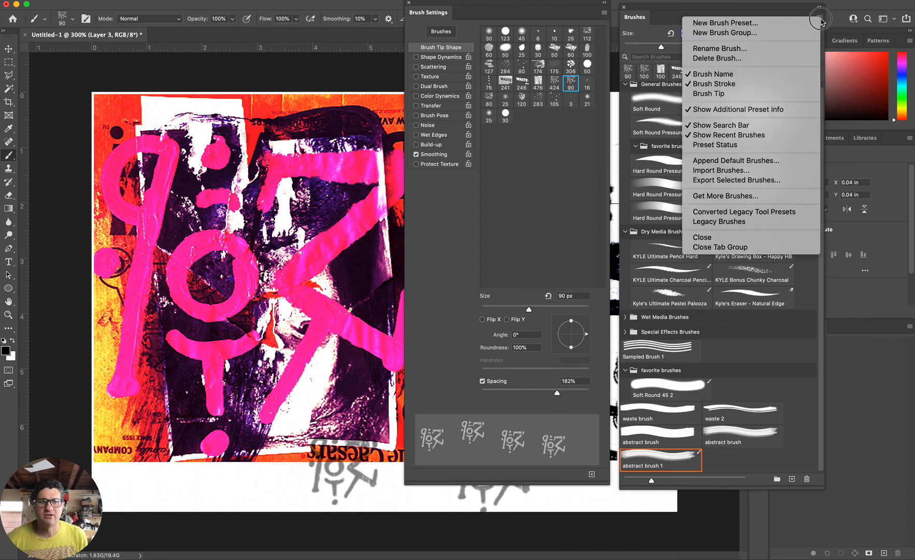
{"action": "left_click", "coordinate": [714, 83]}
{"action": "left_click", "coordinate": [820, 19]}
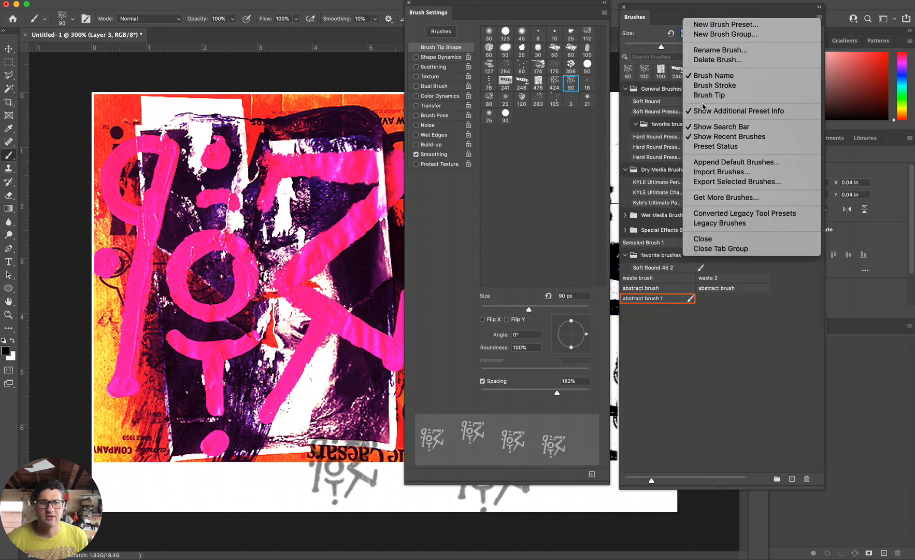
{"action": "left_click", "coordinate": [695, 94]}
{"action": "left_click", "coordinate": [820, 19]}
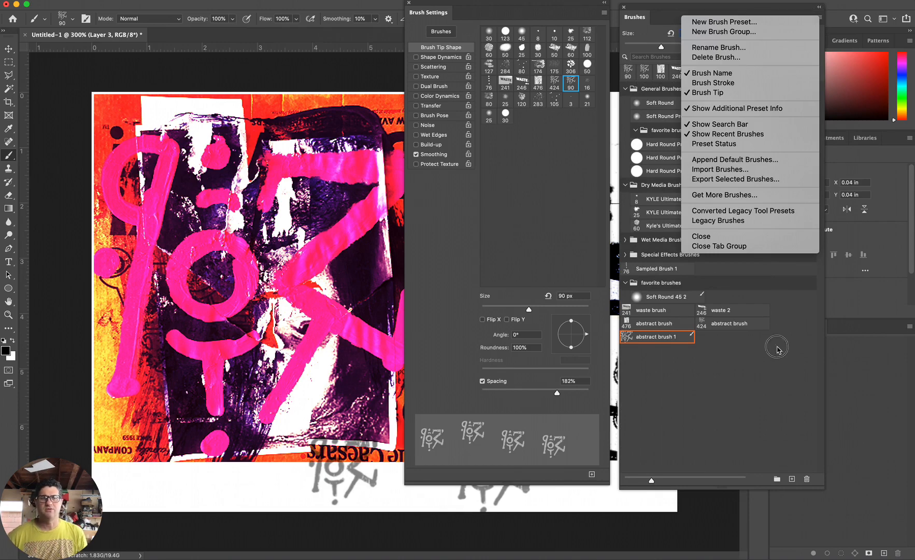
{"action": "left_click", "coordinate": [768, 414]}
{"action": "left_click_drag", "start_coordinate": [652, 482], "coordinate": [673, 490]}
{"action": "scroll", "coordinate": [653, 457], "scroll_direction": "down", "scroll_amount": 2}
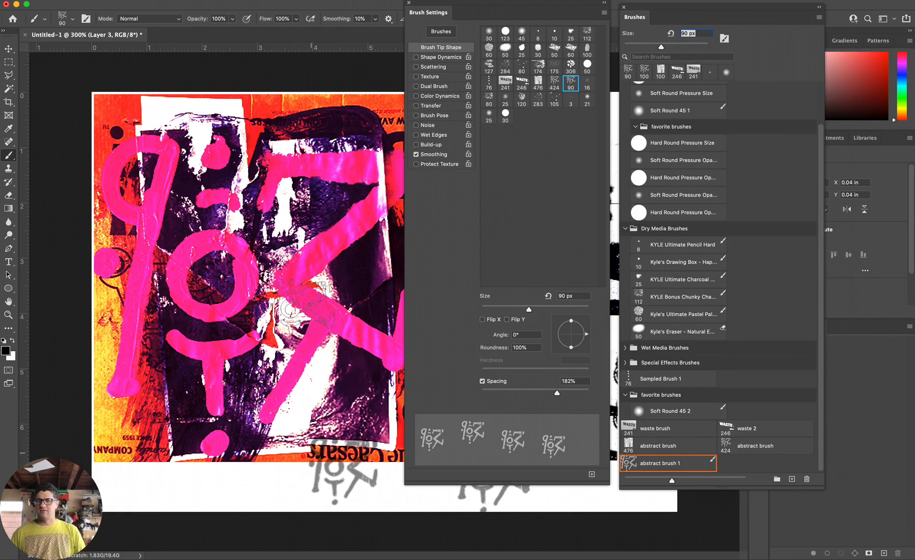
Create a new blank document and stamp the pink-stroke brush once at 400 px near the middle of the page.
{"action": "left_click", "coordinate": [84, 0]}
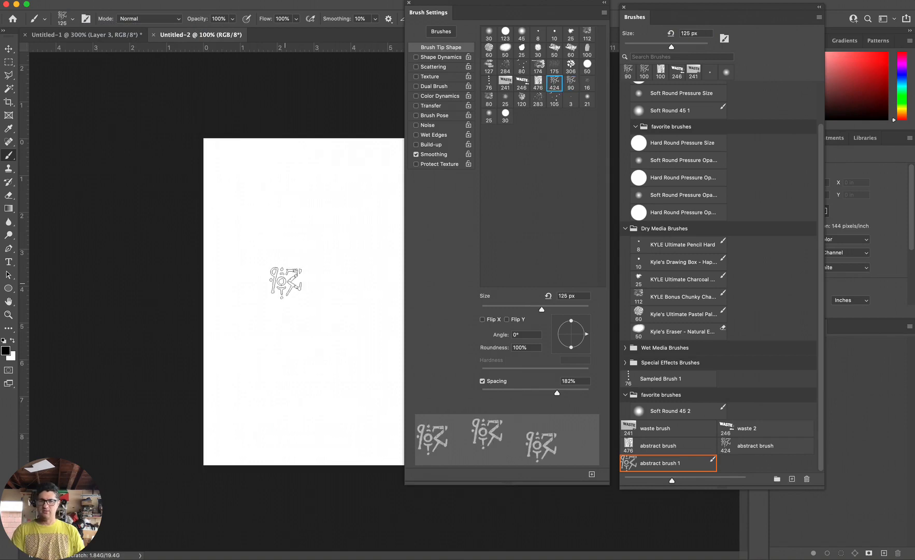
{"action": "key", "text": "bracketright"}
{"action": "key", "text": "bracketright"}
{"action": "key", "text": "bracketright"}
{"action": "key", "text": "bracketright"}
{"action": "key", "text": "bracketright"}
{"action": "key", "text": "bracketright"}
{"action": "left_click", "coordinate": [303, 283]}
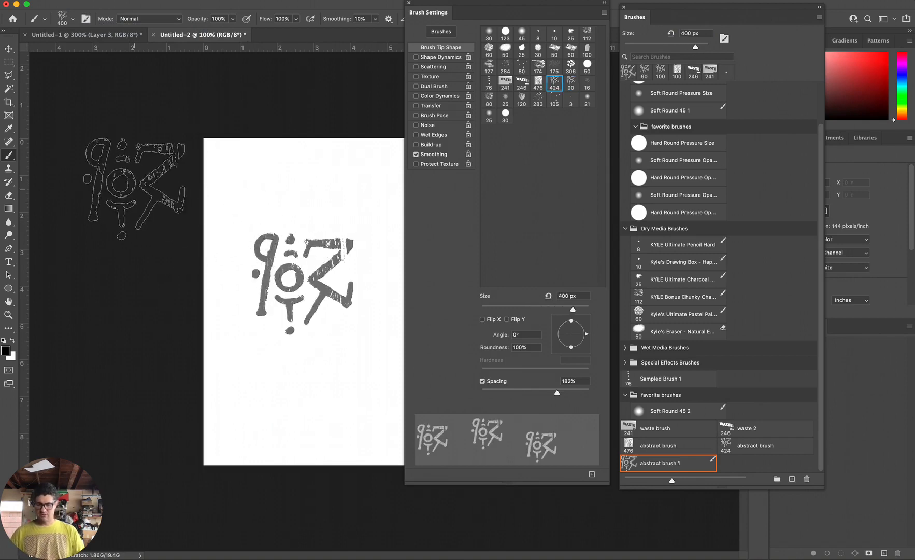
Select the gray stamp with a rectangular marquee and turn it solid black using Levels, with input black 149 and input white 199.
{"action": "key", "text": "m"}
{"action": "left_click_drag", "start_coordinate": [247, 228], "coordinate": [372, 347]}
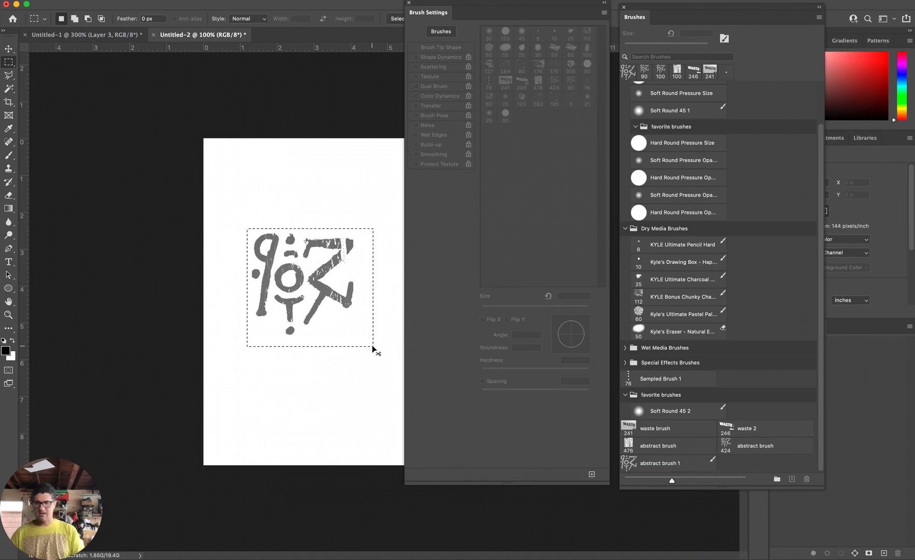
{"action": "key", "text": "ctrl+l"}
{"action": "left_click_drag", "start_coordinate": [302, 193], "coordinate": [226, 374]}
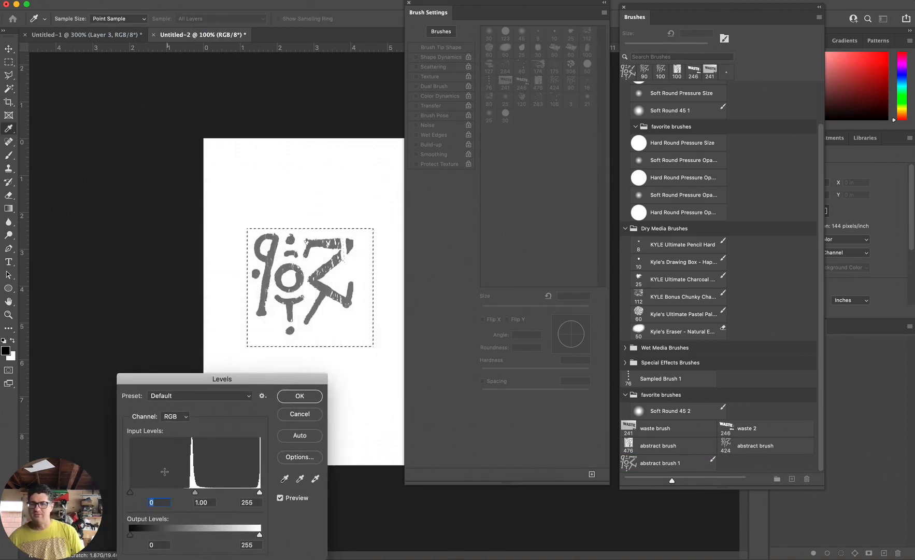
{"action": "left_click_drag", "start_coordinate": [131, 492], "coordinate": [175, 502]}
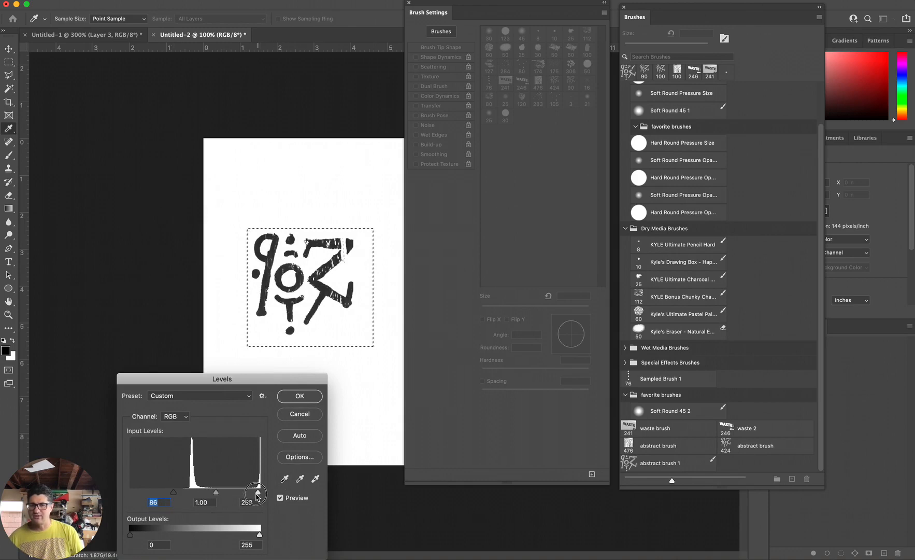
{"action": "left_click_drag", "start_coordinate": [256, 495], "coordinate": [232, 495]}
{"action": "left_click_drag", "start_coordinate": [174, 494], "coordinate": [200, 498]}
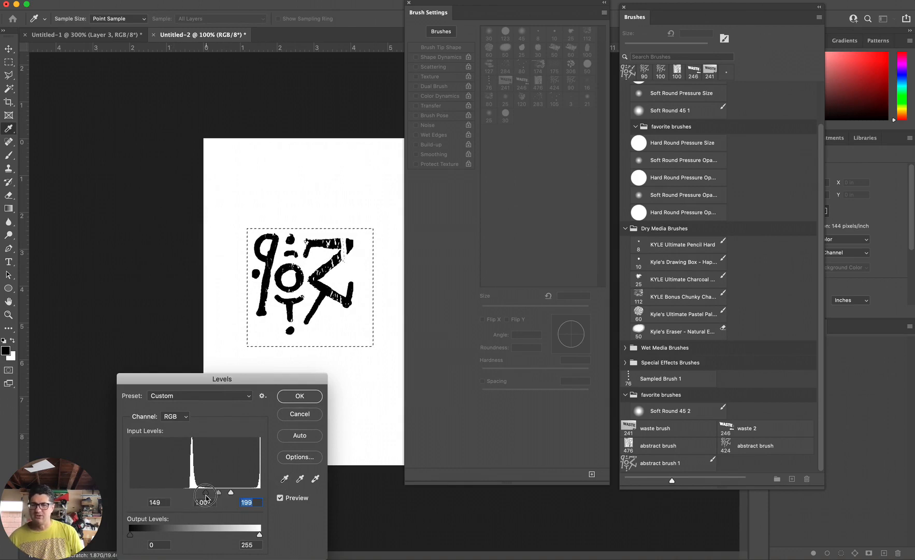
{"action": "left_click", "coordinate": [308, 395]}
Define the selected black stamp as a new brush preset, keeping the suggested name.
{"action": "key", "text": "m"}
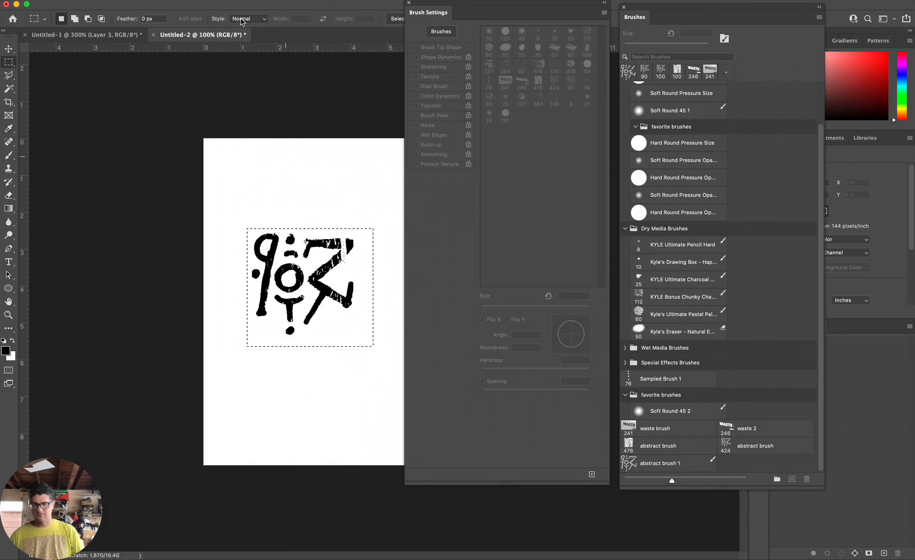
{"action": "left_click", "coordinate": [101, 1]}
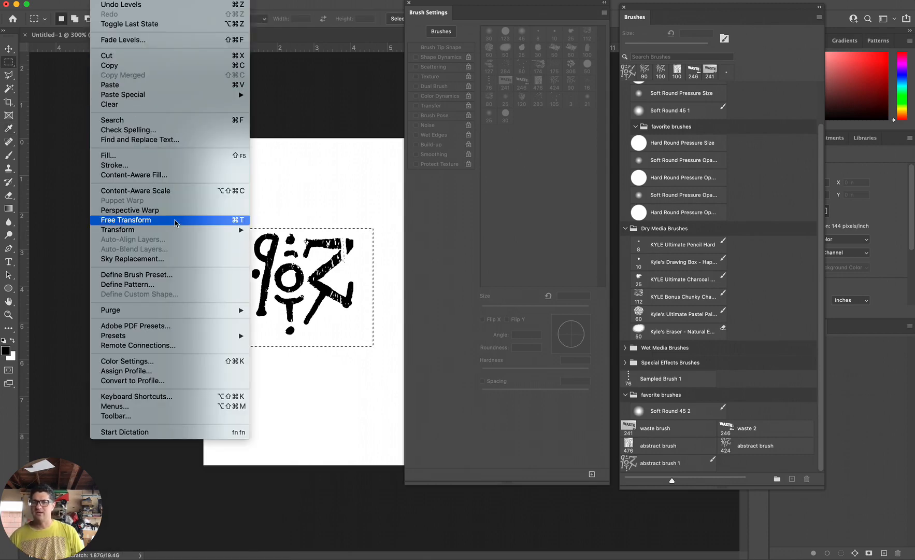
{"action": "left_click", "coordinate": [172, 274]}
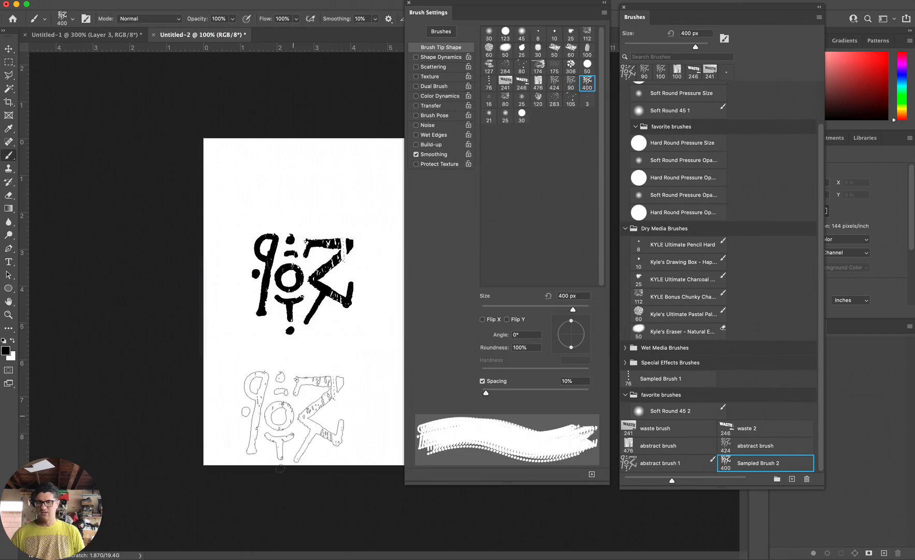
{"action": "left_click", "coordinate": [298, 404]}
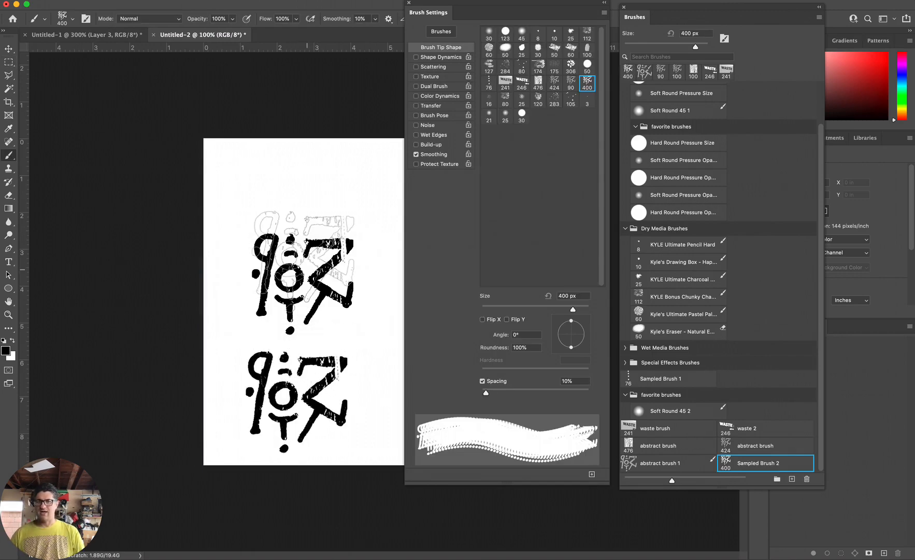
Stamp the new black brush three times at 400 px above and below the original mark.
{"action": "key", "text": "super+minus"}
{"action": "left_click", "coordinate": [306, 230]}
{"action": "key", "text": "super+plus"}
{"action": "key", "text": "super+plus"}
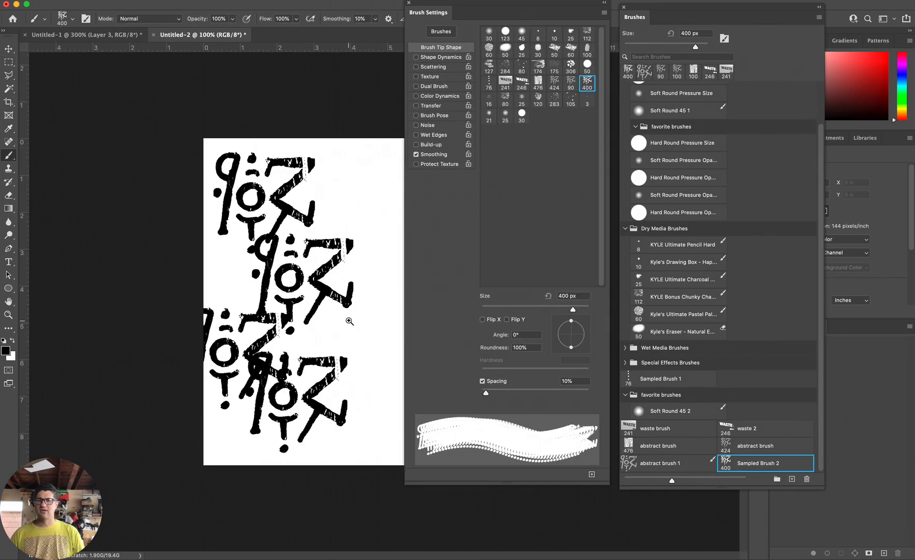
{"action": "left_click", "coordinate": [350, 319], "text": "alt+super"}
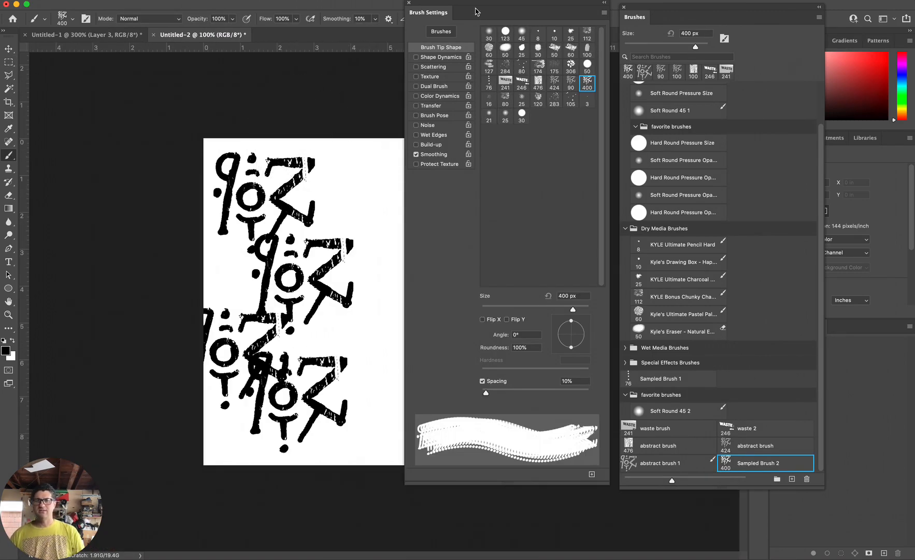
Move the Brush Settings panel off the canvas and stamp the 400 px brush six more times across the uncovered half of the page.
{"action": "left_click_drag", "start_coordinate": [428, 12], "coordinate": [585, 87]}
{"action": "left_click", "coordinate": [464, 273]}
{"action": "left_click", "coordinate": [443, 373]}
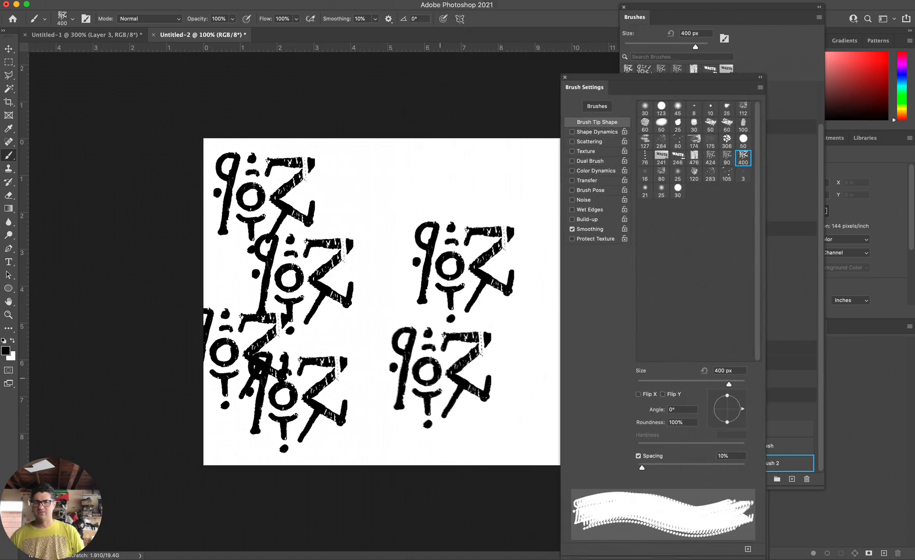
{"action": "left_click", "coordinate": [445, 203]}
{"action": "left_click", "coordinate": [392, 215]}
{"action": "left_click", "coordinate": [373, 420]}
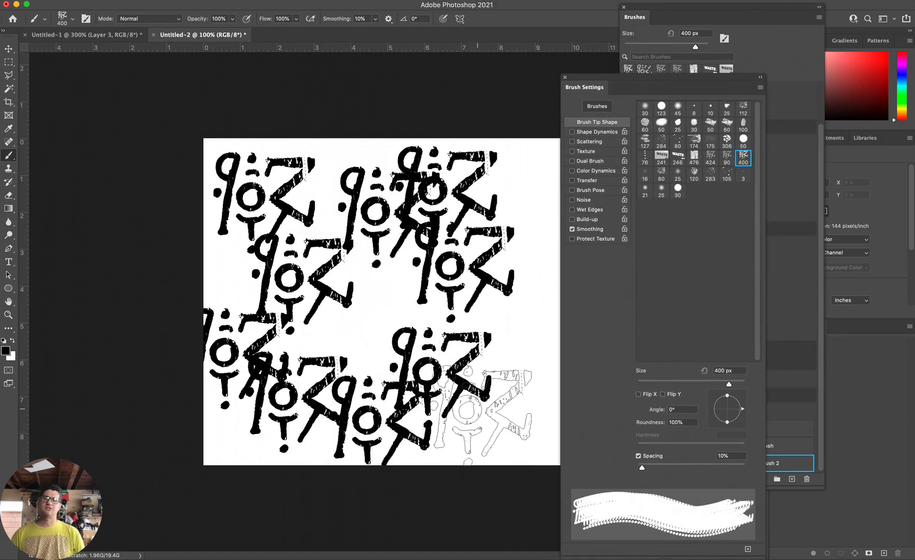
{"action": "left_click", "coordinate": [490, 419]}
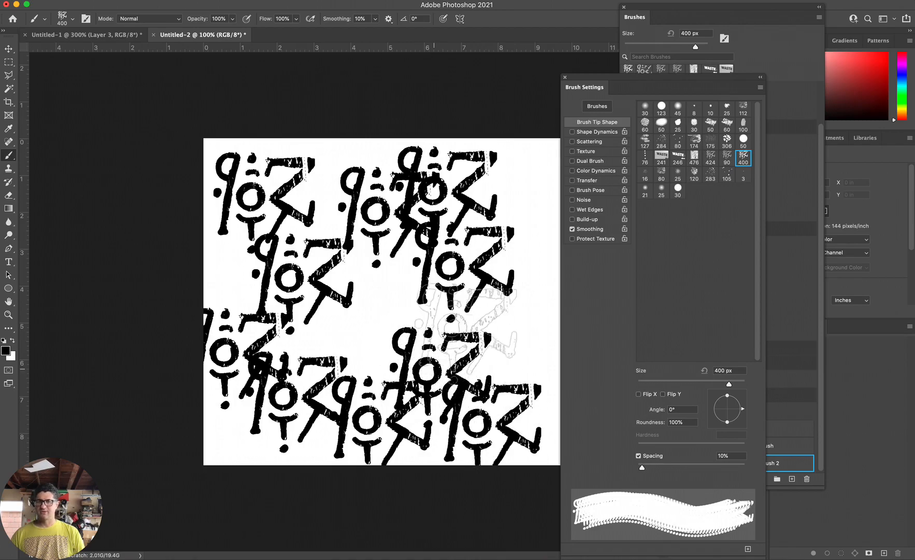